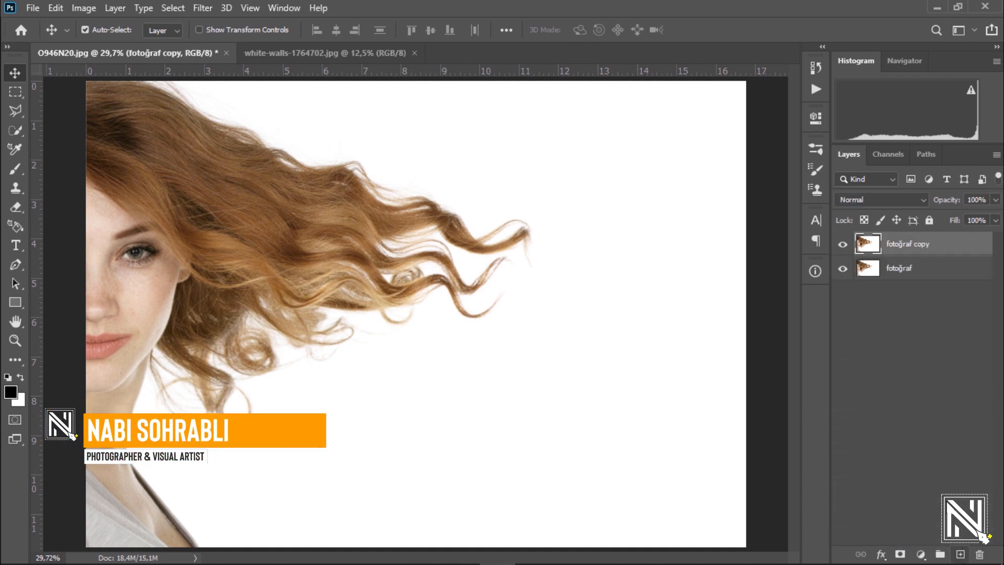
Step: Rename the copied photo layer as "arka plan silme"
double_click(901, 249)
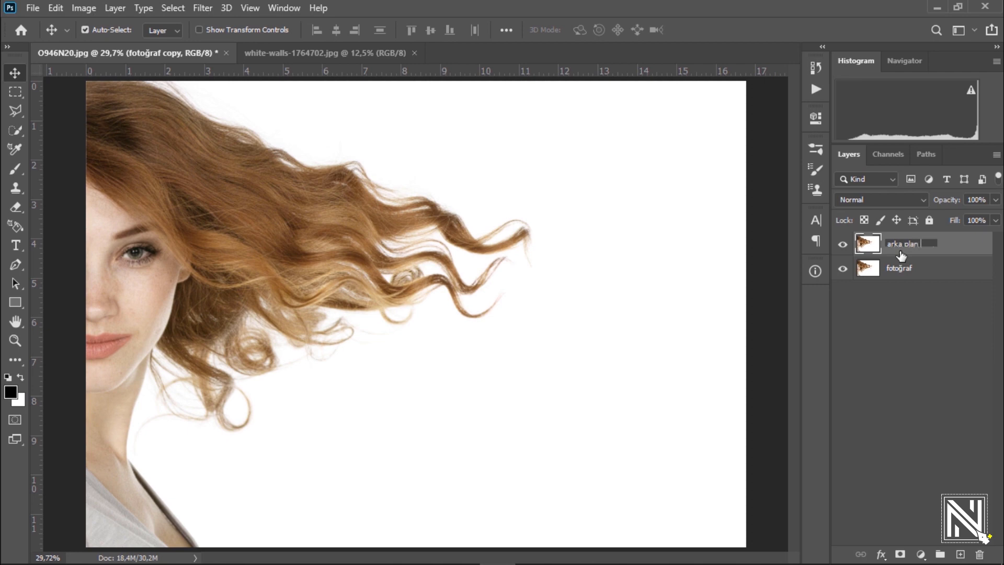
text(arka plan silme)
key(Return)
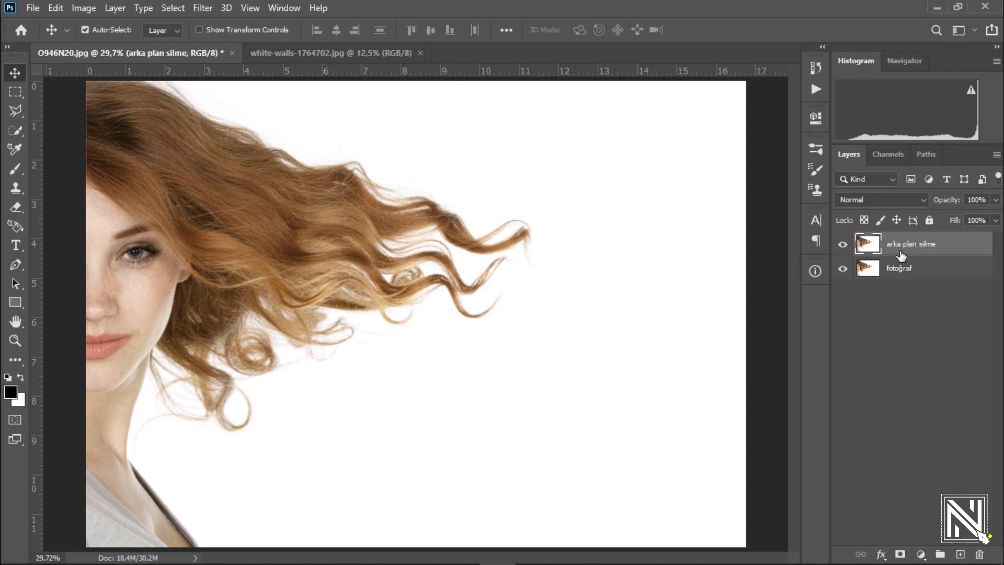
click(924, 347)
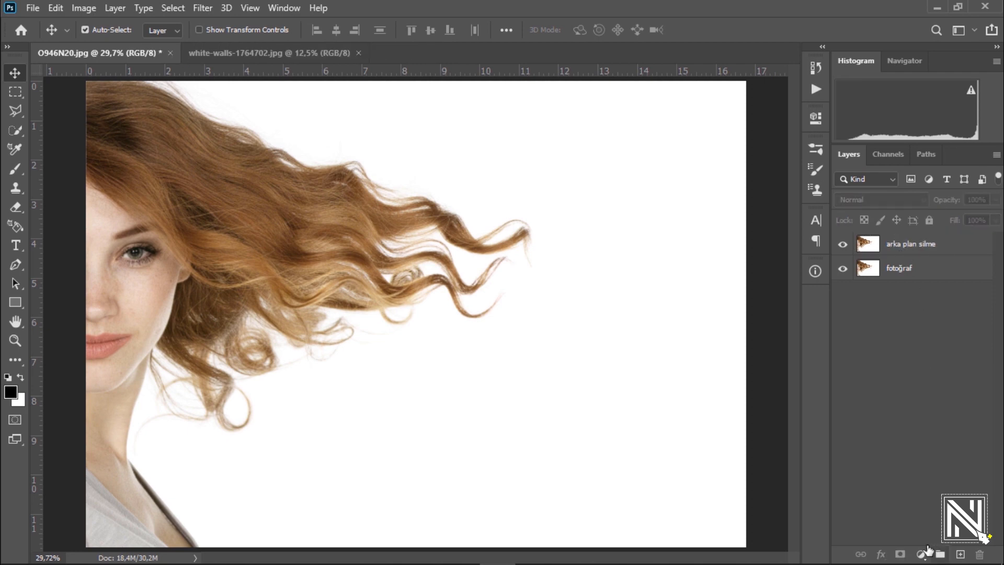
Step: Add a Solid Color fill layer in bright red (ff0303) directly above the fotoğraf layer
click(915, 271)
click(921, 555)
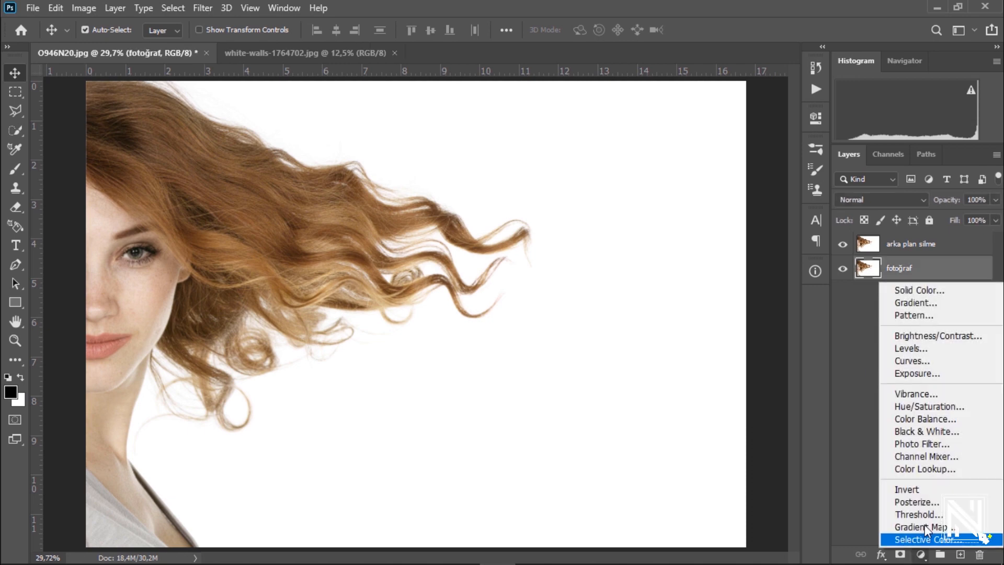
click(925, 291)
drag(770, 238, 776, 119)
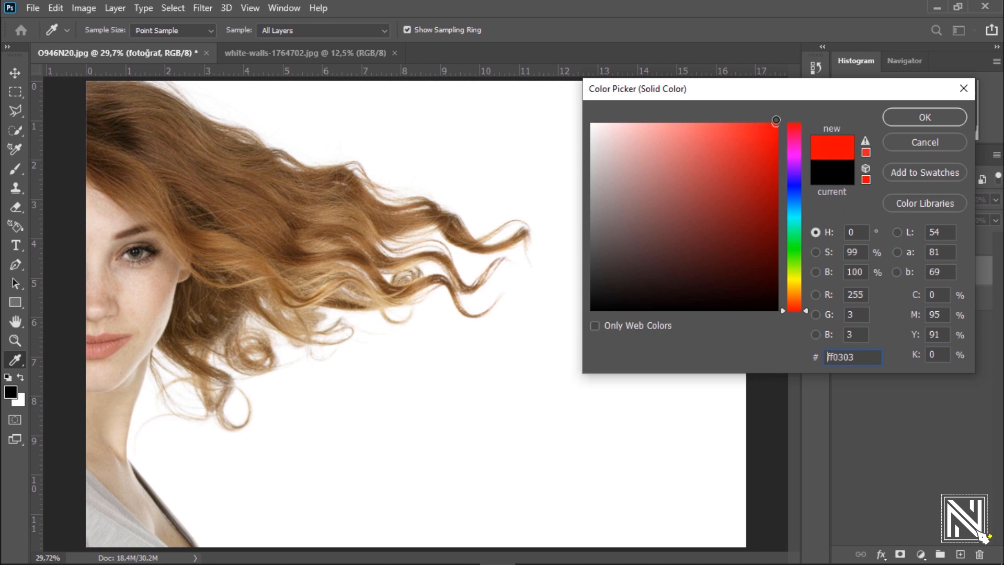
click(896, 120)
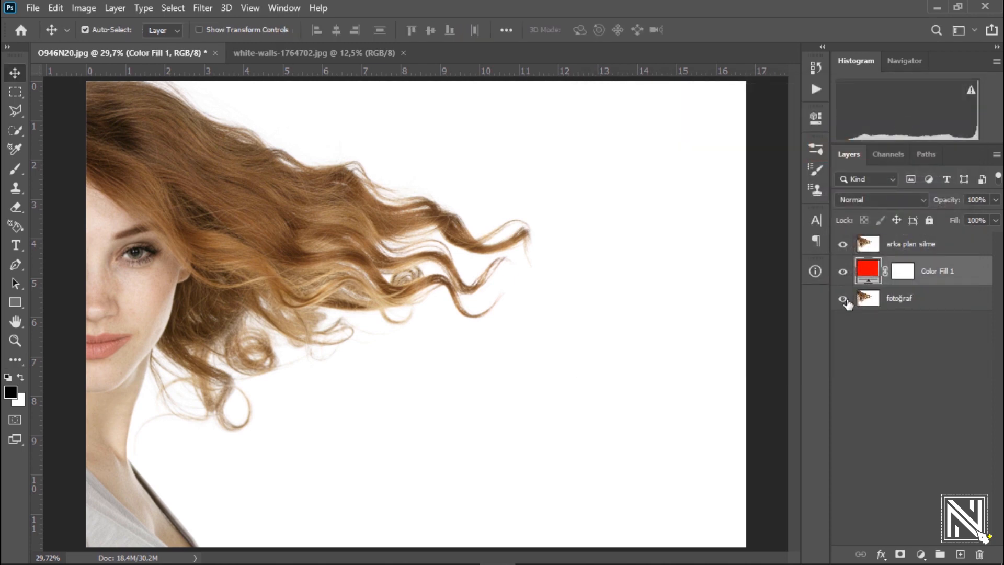
Step: Hide the fotoğraf layer and activate the Background Eraser for the arka plan silme layer
click(914, 248)
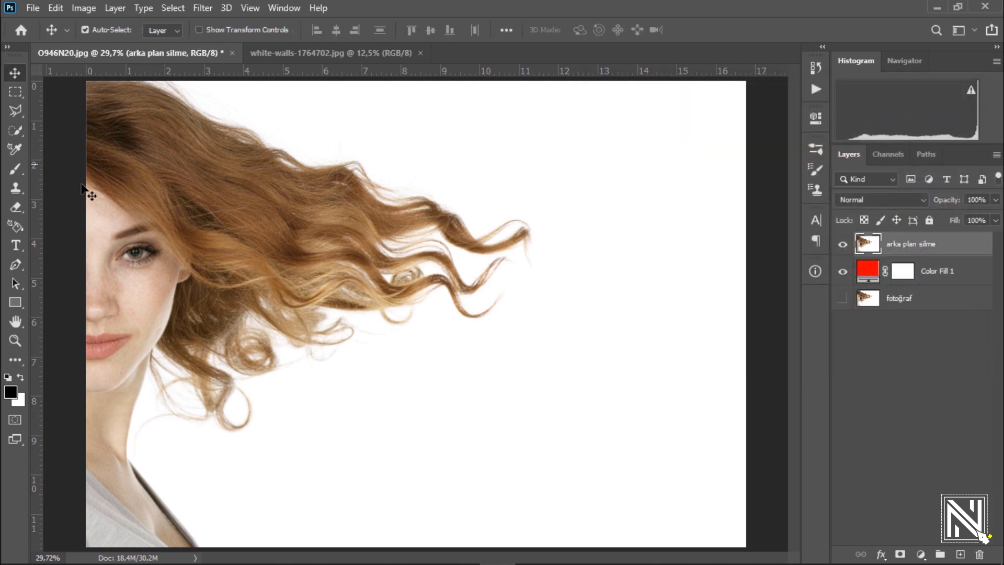
click(17, 209)
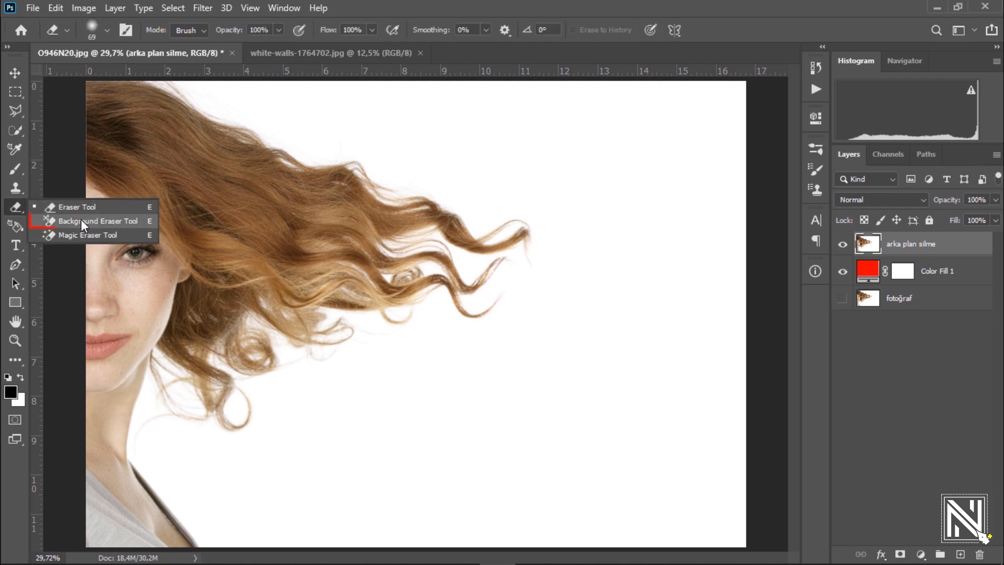
click(83, 221)
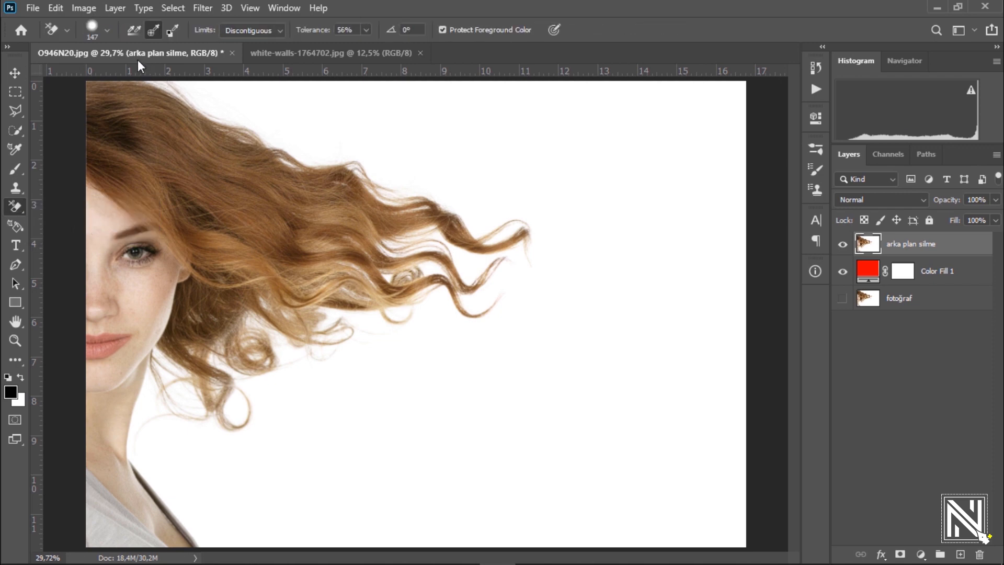
Step: Check the Background Eraser's brush settings and set its limits to Discontiguous
click(108, 30)
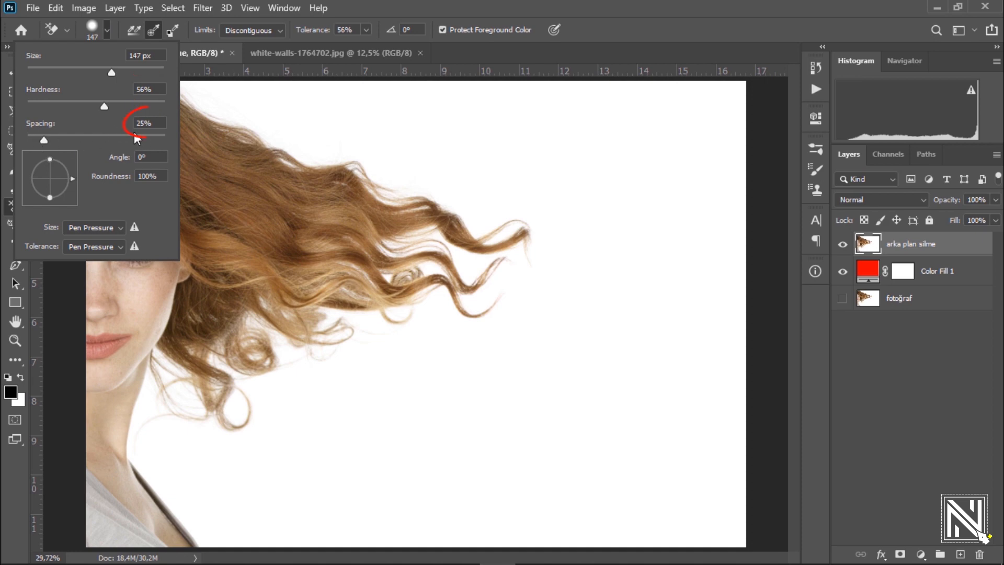
click(233, 35)
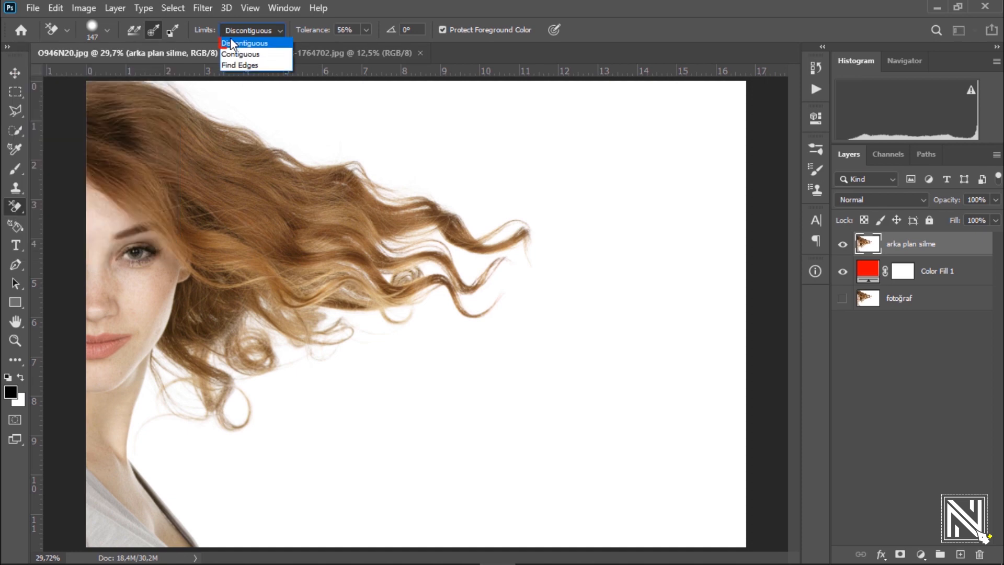
click(233, 44)
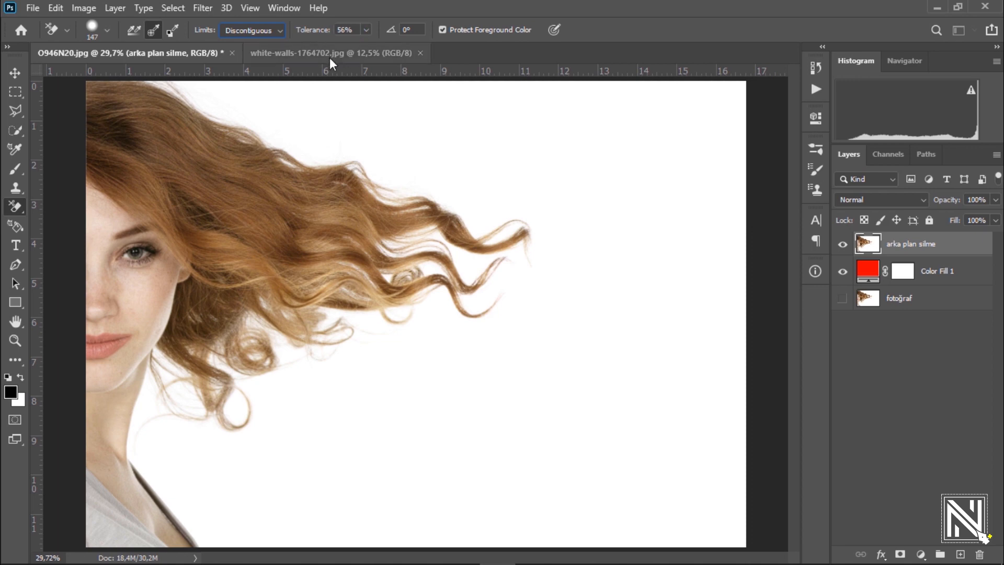
click(15, 73)
click(12, 210)
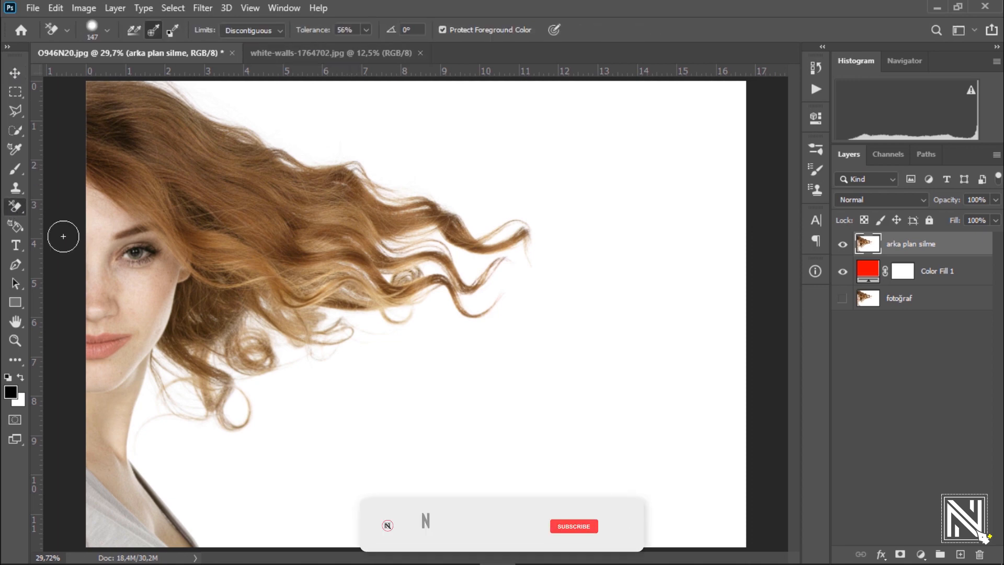
Step: Erase the white background above the hair along its upper outline
drag(280, 116, 335, 194)
drag(306, 180, 389, 298)
mouse_move(456, 175)
mouse_down()
mouse_move(431, 199)
mouse_move(298, 206)
mouse_move(79, 139)
mouse_move(272, 249)
mouse_move(242, 260)
mouse_move(330, 283)
mouse_move(395, 335)
mouse_move(510, 336)
mouse_move(649, 303)
mouse_move(370, 220)
mouse_move(270, 176)
mouse_move(741, 234)
mouse_move(578, 354)
mouse_move(653, 371)
mouse_move(685, 170)
mouse_move(728, 159)
mouse_up()
drag(572, 243, 372, 144)
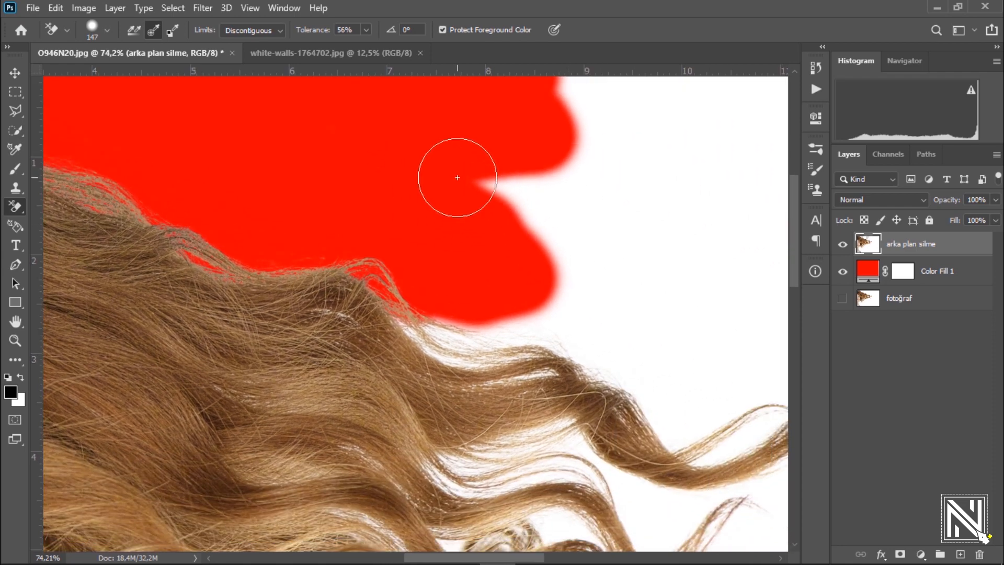
Step: Set the eraser size to 88 px and erase the white around the upper flyaway strands
right_click(457, 202)
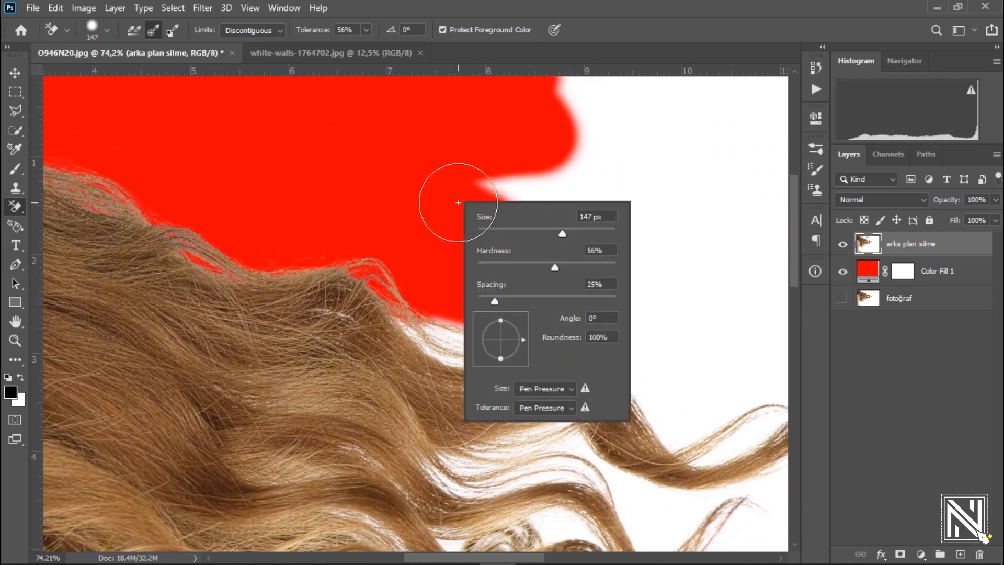
click(397, 183)
mouse_move(606, 263)
mouse_down()
mouse_move(471, 347)
mouse_move(580, 336)
mouse_move(492, 365)
mouse_move(550, 357)
mouse_move(442, 378)
mouse_move(474, 340)
mouse_up()
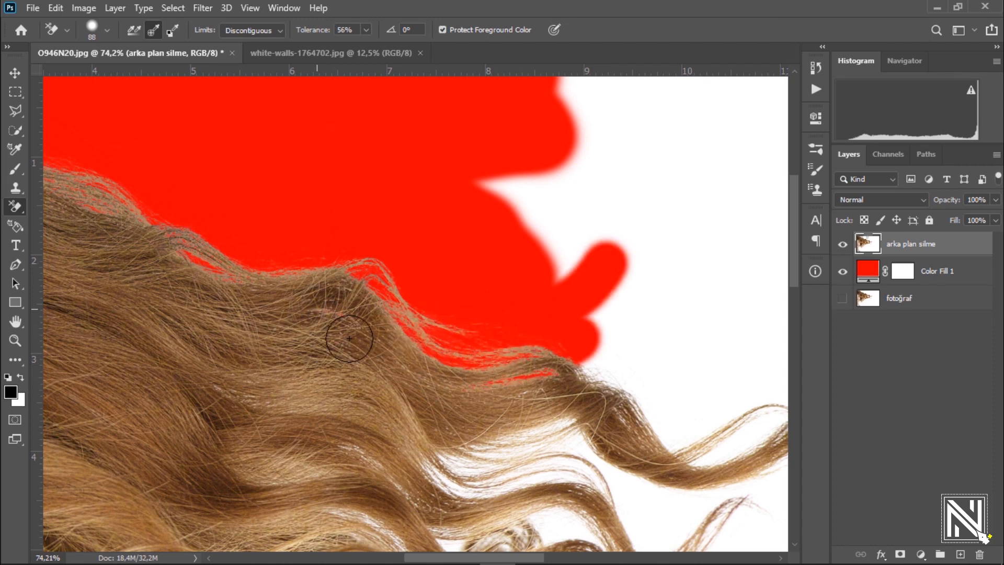
mouse_move(349, 338)
mouse_down()
mouse_move(508, 345)
mouse_move(629, 381)
mouse_move(634, 408)
mouse_move(708, 427)
mouse_move(691, 448)
mouse_move(753, 433)
mouse_move(755, 414)
mouse_move(730, 420)
mouse_move(559, 367)
mouse_move(592, 339)
mouse_move(660, 349)
mouse_move(654, 320)
mouse_move(492, 230)
mouse_move(463, 196)
mouse_move(464, 181)
mouse_move(555, 230)
mouse_move(300, 175)
mouse_up()
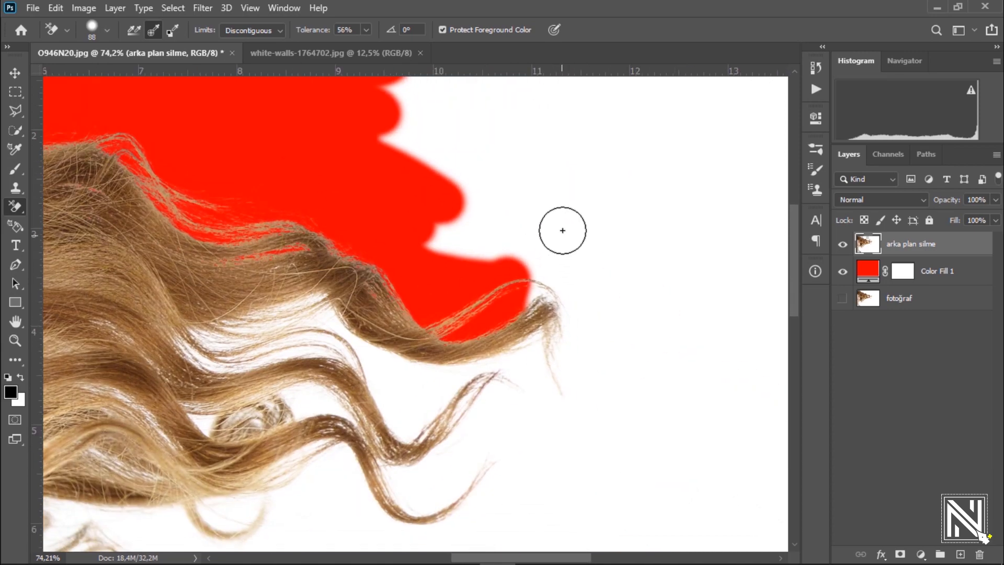
Step: Erase the white around the long wavy hair tips and in the gaps between their strands
mouse_move(562, 230)
mouse_down()
mouse_move(531, 290)
mouse_move(554, 290)
mouse_move(562, 311)
mouse_move(535, 329)
mouse_move(577, 340)
mouse_move(591, 384)
mouse_move(533, 350)
mouse_move(524, 365)
mouse_move(442, 377)
mouse_move(367, 344)
mouse_move(294, 283)
mouse_move(285, 302)
mouse_move(291, 323)
mouse_move(224, 323)
mouse_move(188, 339)
mouse_move(265, 355)
mouse_move(297, 341)
mouse_move(282, 332)
mouse_move(369, 358)
mouse_move(432, 429)
mouse_move(447, 396)
mouse_move(505, 395)
mouse_move(450, 463)
mouse_move(458, 458)
mouse_move(423, 314)
mouse_move(468, 285)
mouse_move(566, 261)
mouse_move(576, 310)
mouse_move(454, 403)
mouse_move(492, 334)
mouse_move(393, 402)
mouse_move(336, 337)
mouse_move(388, 378)
mouse_move(441, 358)
mouse_move(374, 346)
mouse_move(384, 340)
mouse_move(483, 351)
mouse_up()
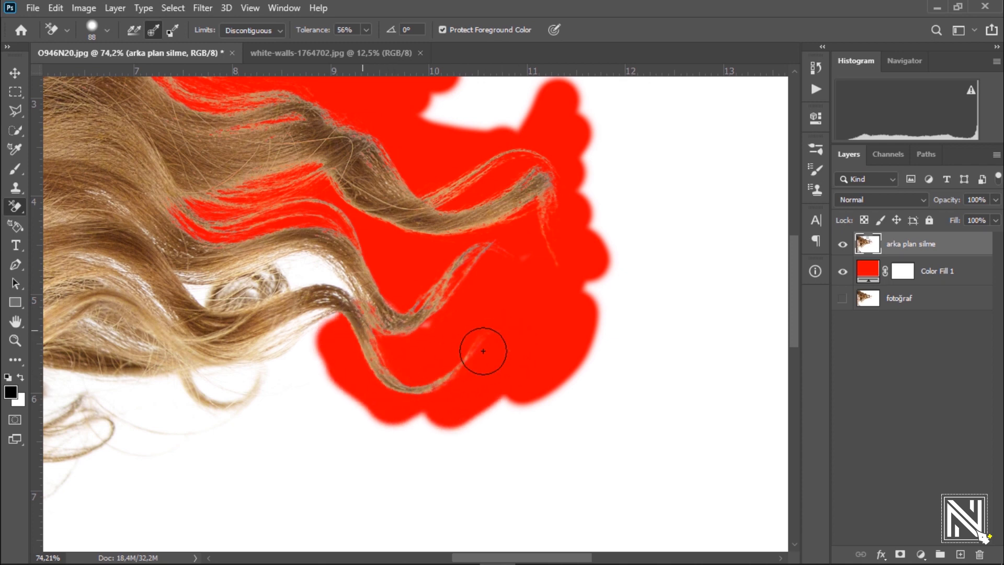
drag(363, 377, 399, 349)
mouse_move(449, 431)
mouse_down()
mouse_move(442, 313)
mouse_move(489, 337)
mouse_move(410, 297)
mouse_move(395, 307)
mouse_move(428, 311)
mouse_move(365, 328)
mouse_move(312, 319)
mouse_up()
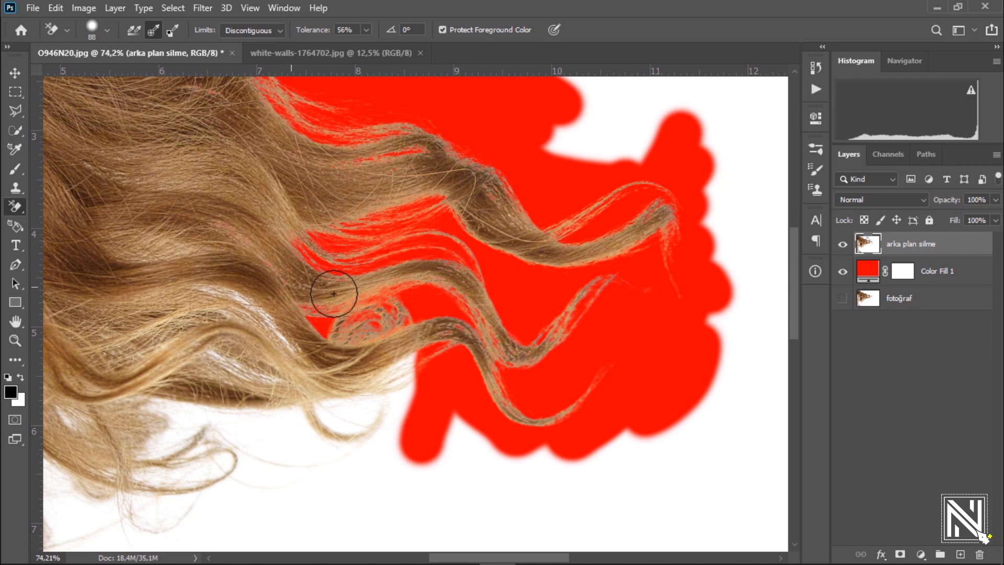
drag(314, 336, 359, 233)
mouse_move(403, 331)
mouse_down()
mouse_move(449, 254)
mouse_move(359, 299)
mouse_move(442, 300)
mouse_move(357, 328)
mouse_move(287, 300)
mouse_move(295, 258)
mouse_move(345, 281)
mouse_move(249, 208)
mouse_move(300, 220)
mouse_move(249, 197)
mouse_up()
mouse_move(303, 221)
mouse_down()
mouse_move(293, 259)
mouse_move(179, 237)
mouse_move(163, 253)
mouse_move(247, 277)
mouse_move(140, 230)
mouse_move(299, 308)
mouse_move(166, 290)
mouse_move(264, 340)
mouse_move(206, 336)
mouse_move(190, 348)
mouse_move(236, 367)
mouse_move(206, 374)
mouse_move(297, 337)
mouse_move(403, 379)
mouse_move(312, 338)
mouse_move(359, 367)
mouse_move(436, 376)
mouse_move(367, 397)
mouse_move(371, 417)
mouse_move(410, 396)
mouse_up()
drag(473, 306, 418, 309)
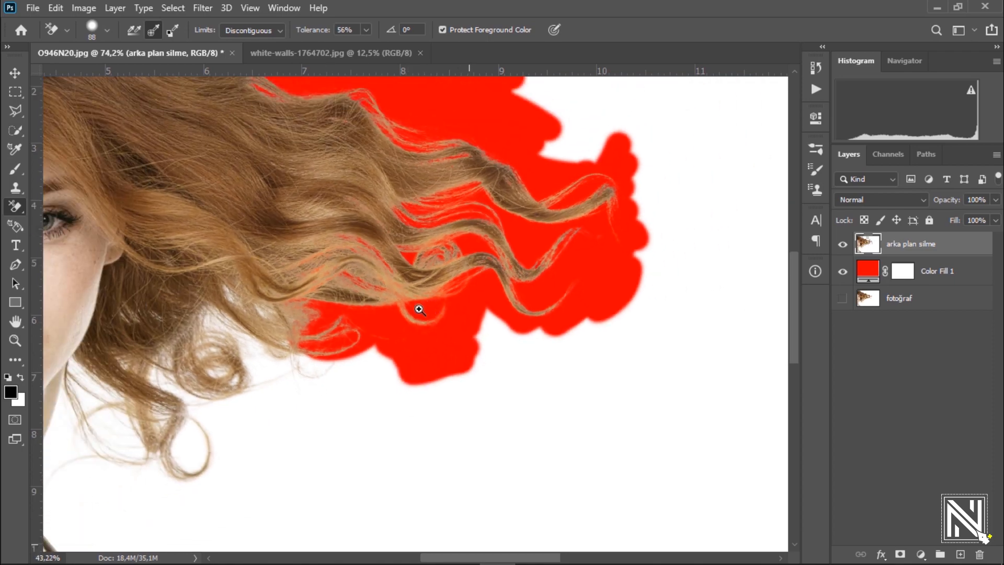
Step: Erase the white beneath the hair and inside the lower curls, down to the hanging loop
drag(334, 325, 374, 334)
mouse_move(456, 468)
mouse_down()
mouse_move(469, 402)
mouse_move(314, 376)
mouse_move(298, 394)
mouse_move(202, 330)
mouse_move(152, 273)
mouse_move(280, 316)
mouse_move(275, 327)
mouse_move(157, 331)
mouse_move(127, 307)
mouse_move(152, 407)
mouse_move(215, 388)
mouse_move(262, 432)
mouse_move(329, 410)
mouse_move(361, 457)
mouse_move(392, 473)
mouse_move(210, 452)
mouse_up()
drag(332, 344, 549, 225)
mouse_move(416, 424)
mouse_down()
mouse_move(289, 231)
mouse_move(248, 208)
mouse_move(246, 281)
mouse_move(197, 269)
mouse_move(336, 385)
mouse_move(422, 311)
mouse_up()
mouse_move(342, 417)
mouse_down()
mouse_move(298, 410)
mouse_move(300, 448)
mouse_move(399, 381)
mouse_move(389, 401)
mouse_move(413, 398)
mouse_move(377, 430)
mouse_move(371, 471)
mouse_move(439, 446)
mouse_up()
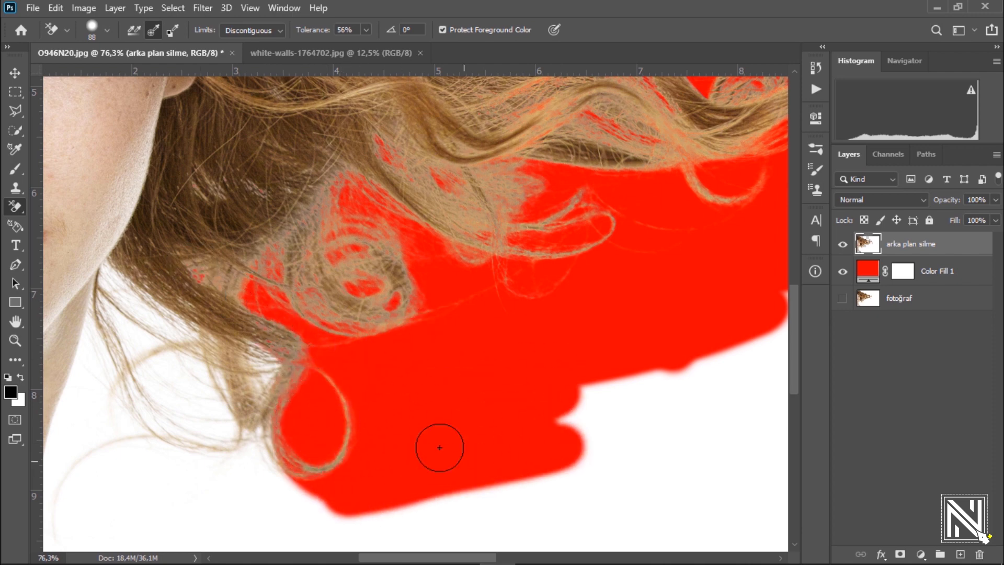
Step: Erase the white between the neck and the loose curls beneath the hair
drag(258, 321, 411, 256)
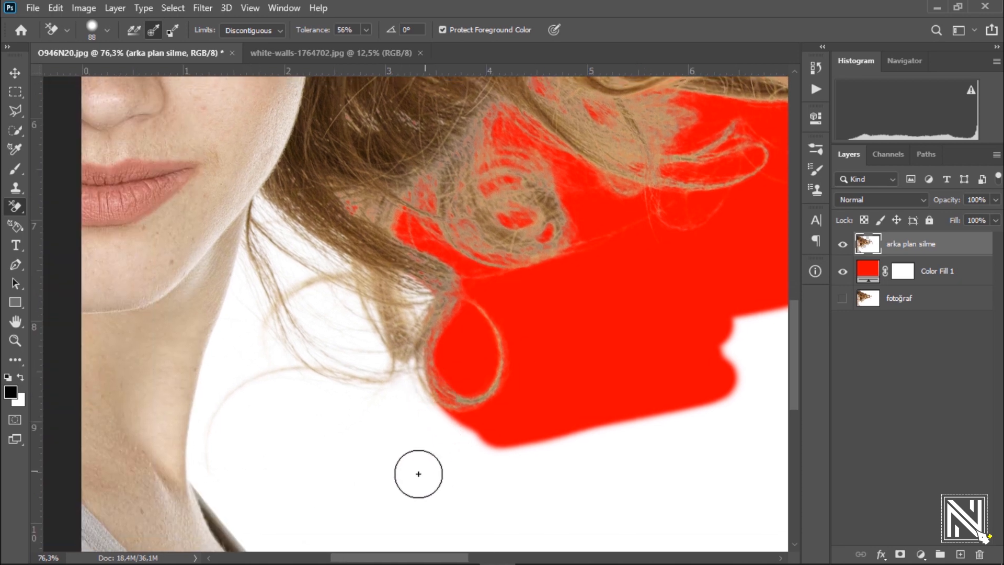
mouse_move(418, 472)
mouse_down()
mouse_move(410, 332)
mouse_move(420, 275)
mouse_move(381, 375)
mouse_move(357, 392)
mouse_move(287, 379)
mouse_move(267, 388)
mouse_move(250, 407)
mouse_move(237, 453)
mouse_move(294, 302)
mouse_move(278, 318)
mouse_move(283, 308)
mouse_move(312, 285)
mouse_move(340, 228)
mouse_move(361, 315)
mouse_up()
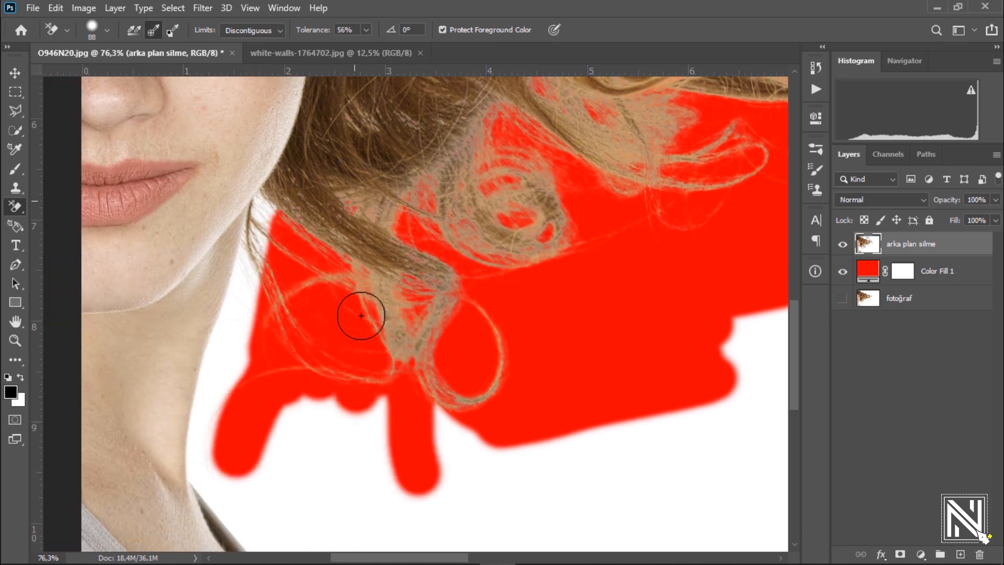
mouse_move(391, 382)
mouse_down()
mouse_move(319, 408)
mouse_move(282, 405)
mouse_move(528, 452)
mouse_move(429, 383)
mouse_up()
drag(265, 212, 332, 262)
Step: Set the eraser size to 21 px and erase the white between the fine strands and the edge of the jaw and neck
right_click(348, 286)
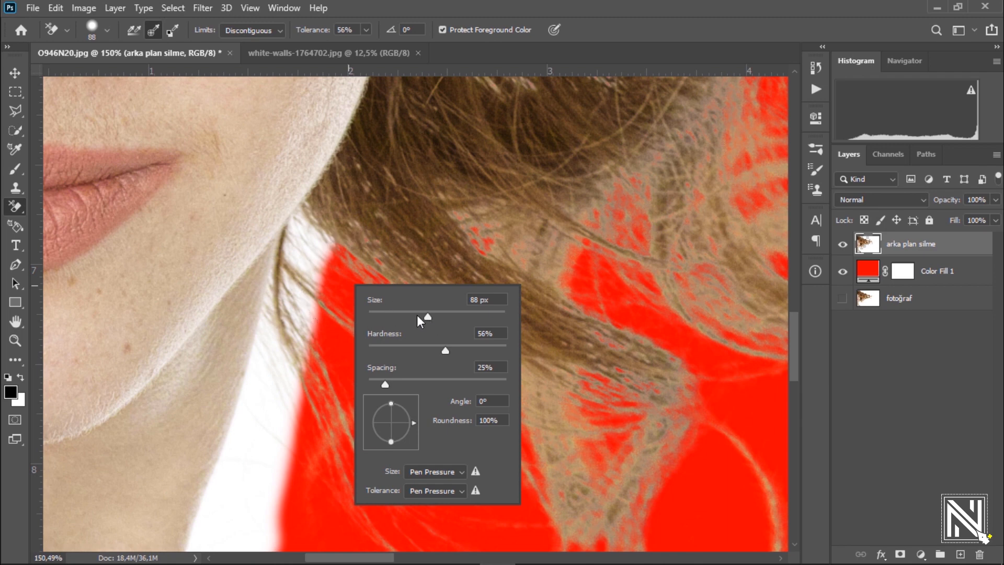
drag(384, 318, 382, 319)
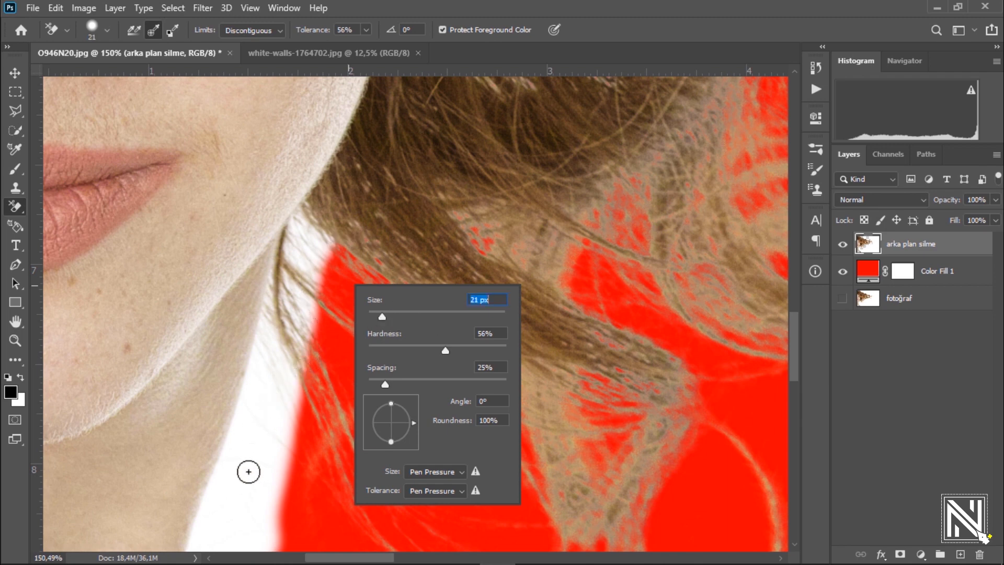
mouse_move(242, 488)
mouse_down()
mouse_move(275, 401)
mouse_move(264, 414)
mouse_move(280, 318)
mouse_up()
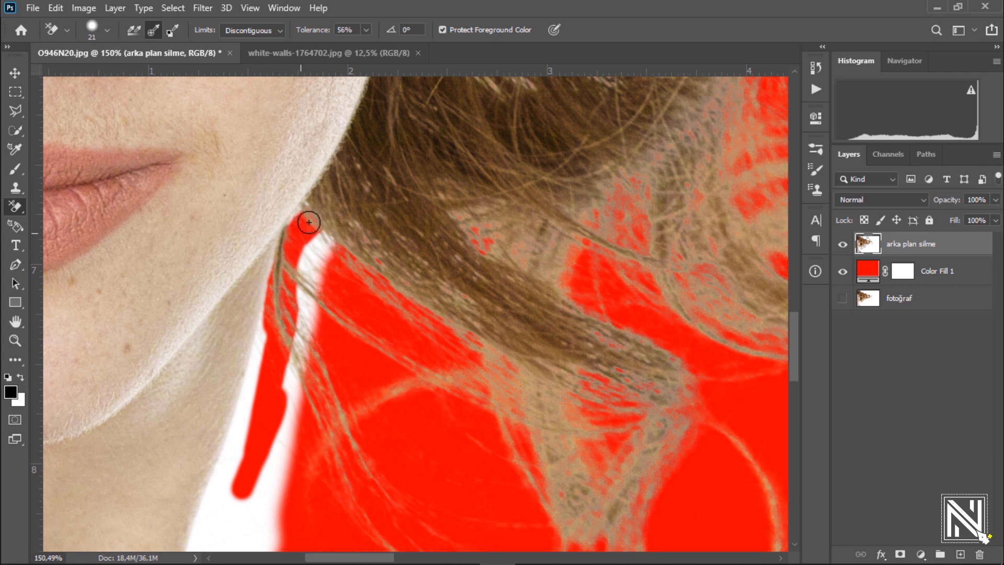
mouse_move(330, 234)
mouse_down()
mouse_move(284, 330)
mouse_move(313, 249)
mouse_move(290, 382)
mouse_move(288, 306)
mouse_move(330, 327)
mouse_up()
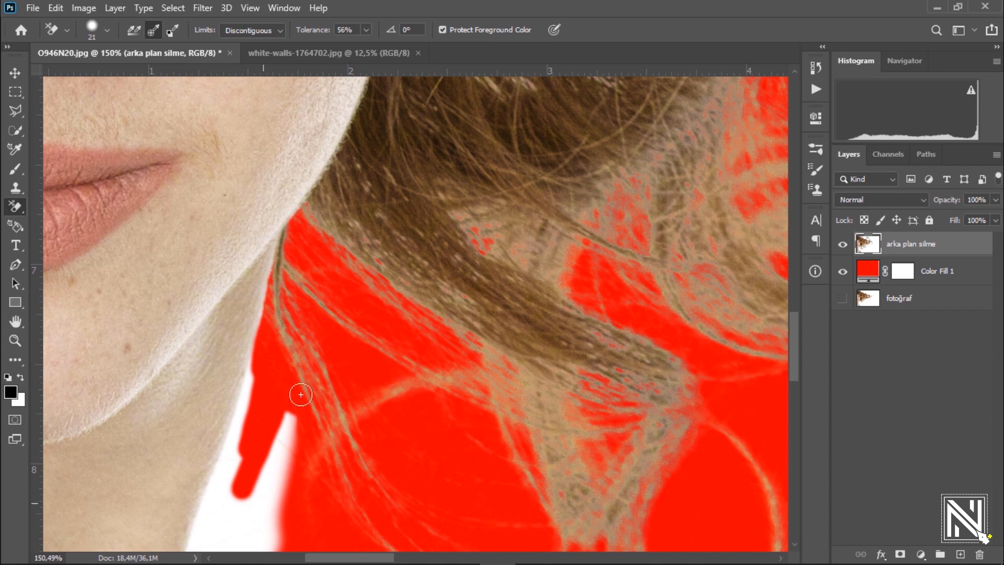
drag(280, 474, 338, 283)
mouse_move(291, 363)
mouse_down()
mouse_move(325, 305)
mouse_move(351, 226)
mouse_move(325, 357)
mouse_move(332, 314)
mouse_up()
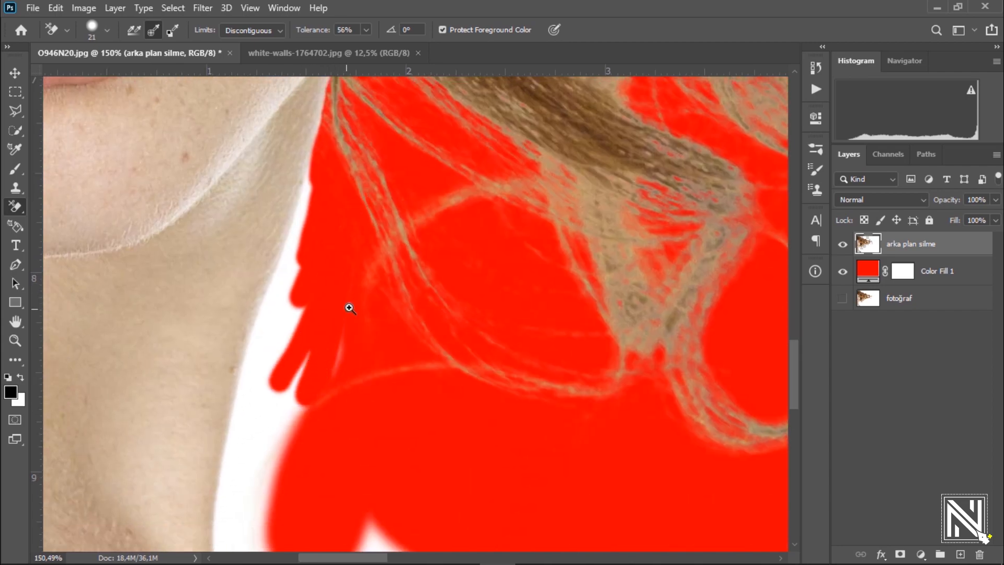
scroll(329, 298, down, 3)
scroll(316, 300, up, 3)
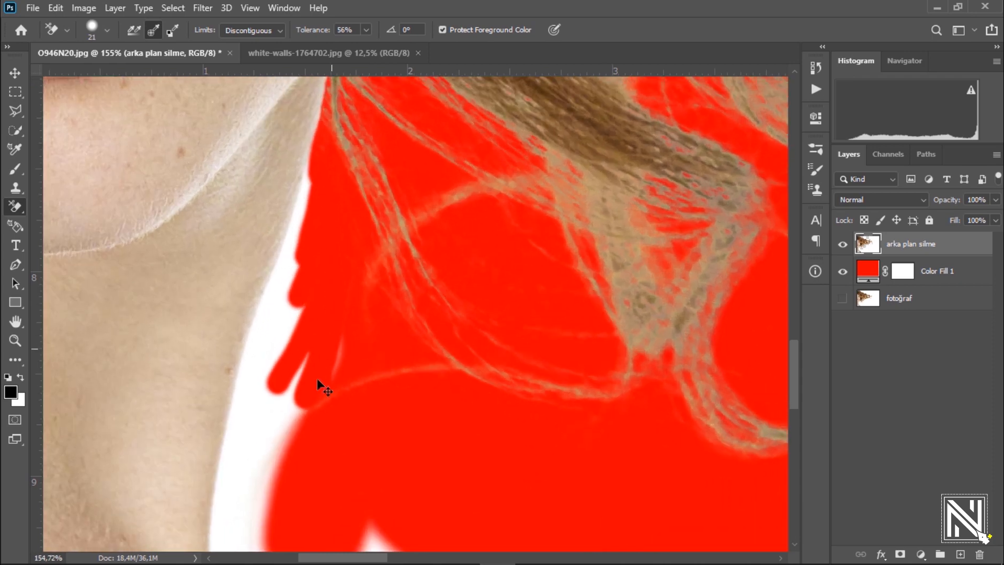
mouse_move(270, 422)
mouse_down()
mouse_move(353, 313)
mouse_move(290, 426)
mouse_move(302, 416)
mouse_move(278, 422)
mouse_move(260, 462)
mouse_move(303, 292)
mouse_move(288, 423)
mouse_move(264, 423)
mouse_move(254, 504)
mouse_move(268, 534)
mouse_move(280, 484)
mouse_move(270, 261)
mouse_move(265, 465)
mouse_up()
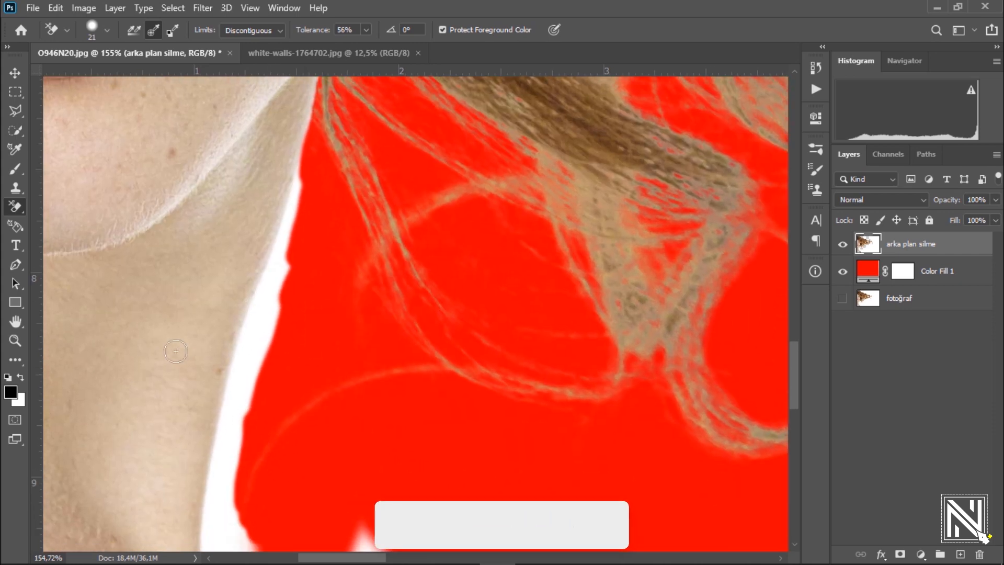
Step: Outline the white strip along the neck and shoulder strap with the Polygonal Lasso, closing the selection through the lower white background
click(14, 112)
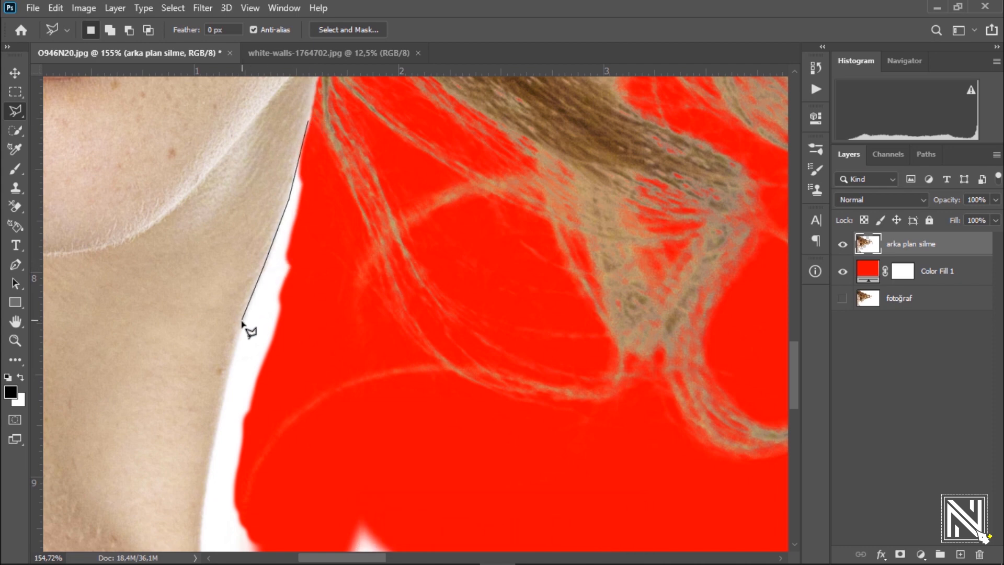
drag(211, 401, 204, 230)
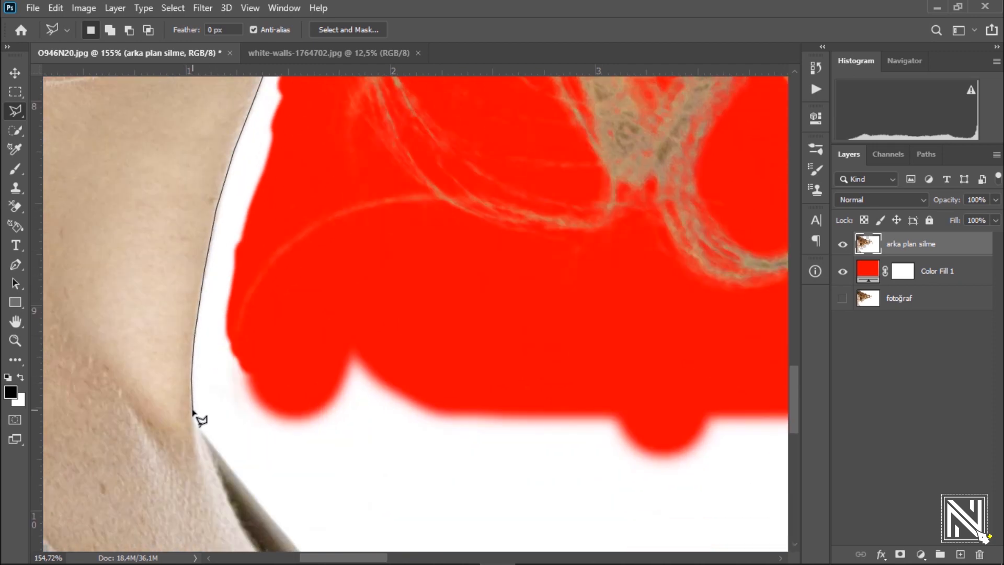
drag(195, 413, 161, 307)
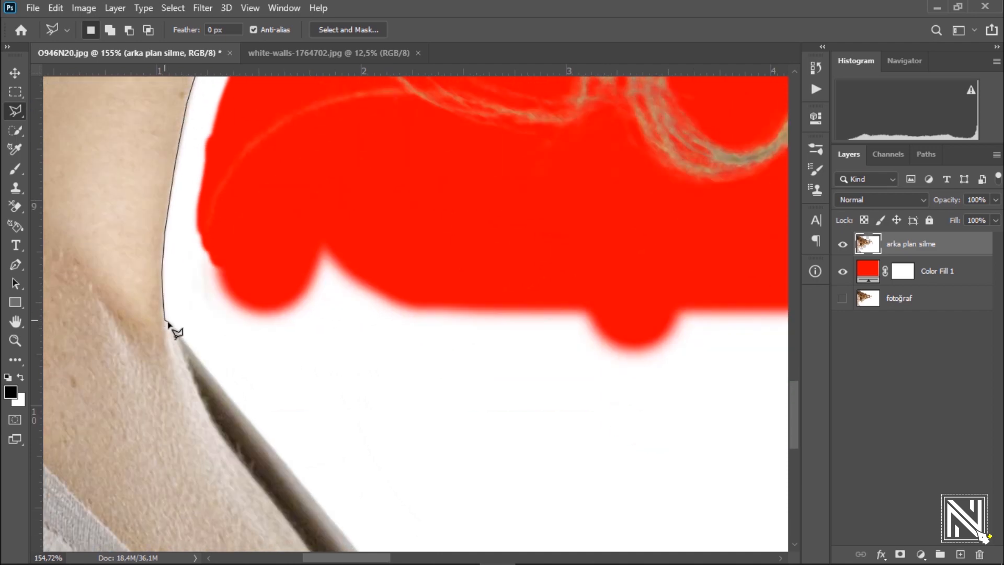
click(213, 378)
drag(258, 453, 201, 328)
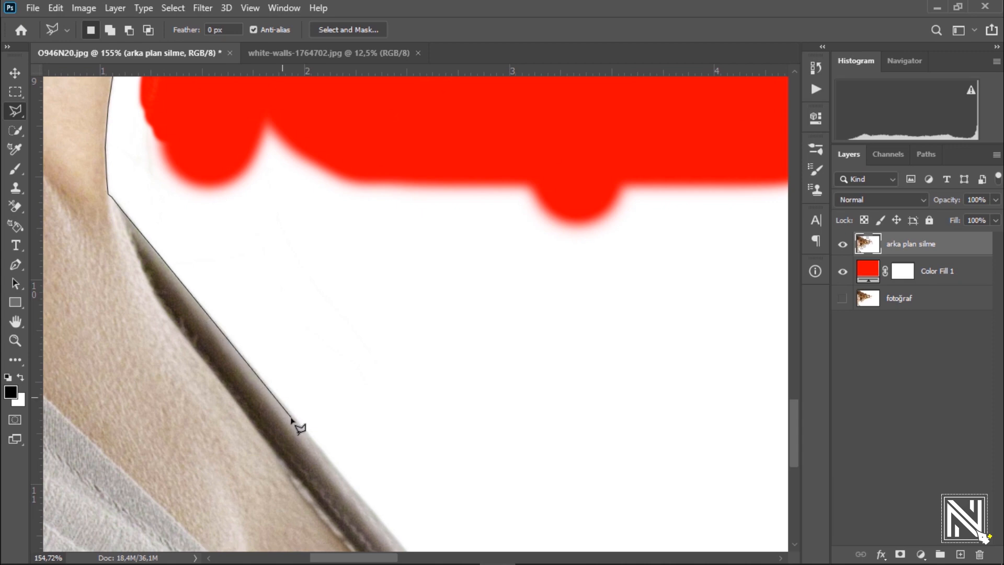
drag(299, 435, 168, 226)
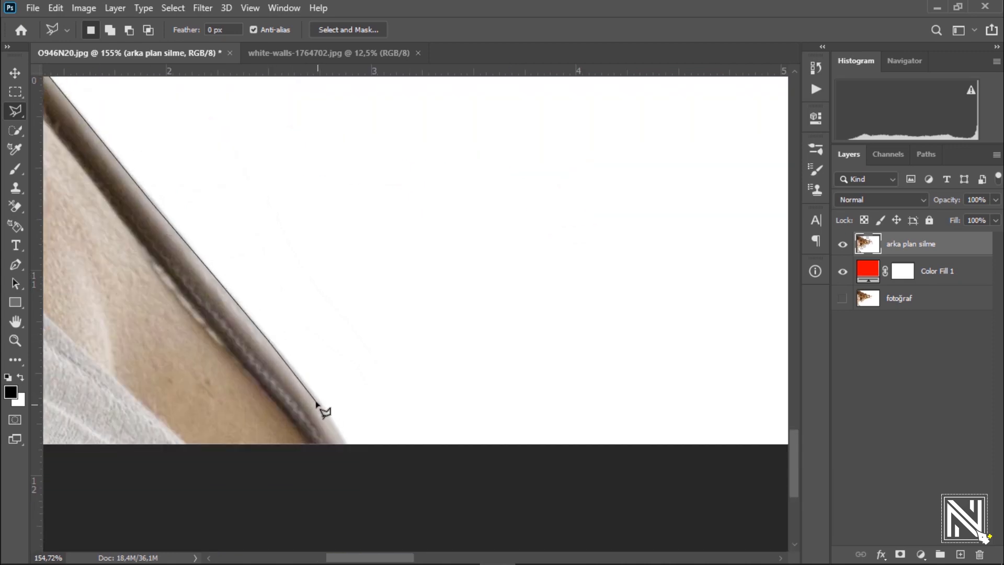
scroll(354, 455, down, 3)
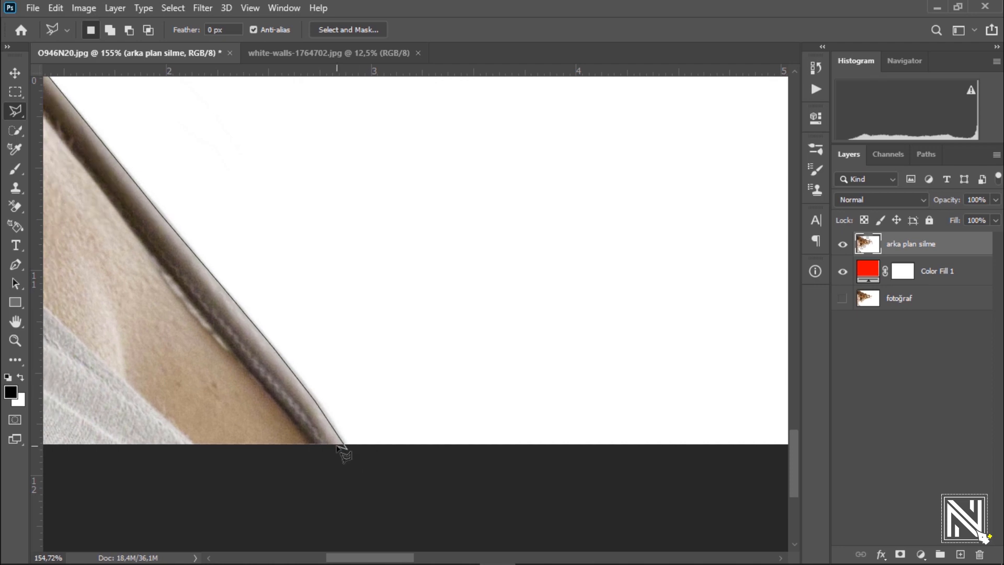
drag(286, 438, 162, 447)
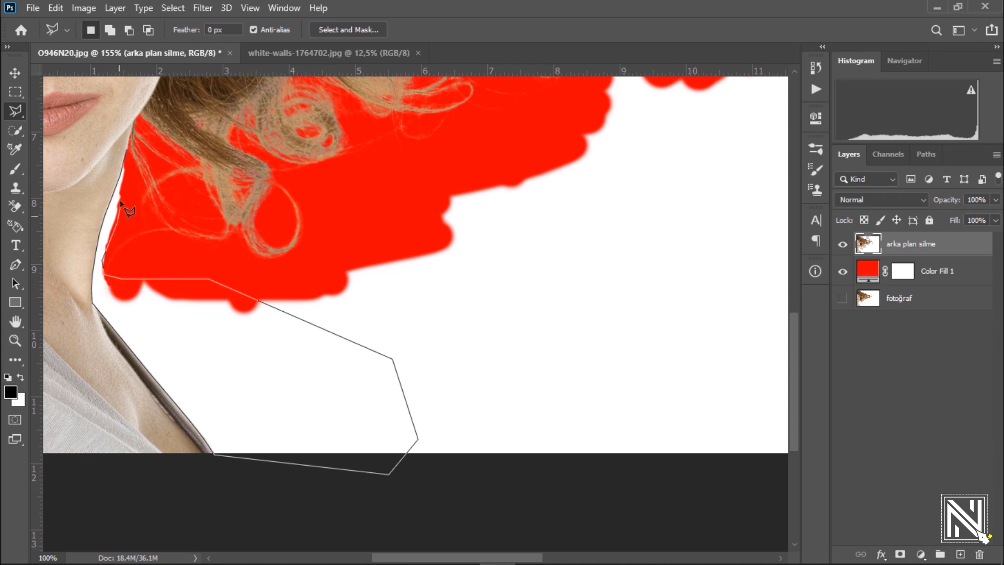
click(127, 169)
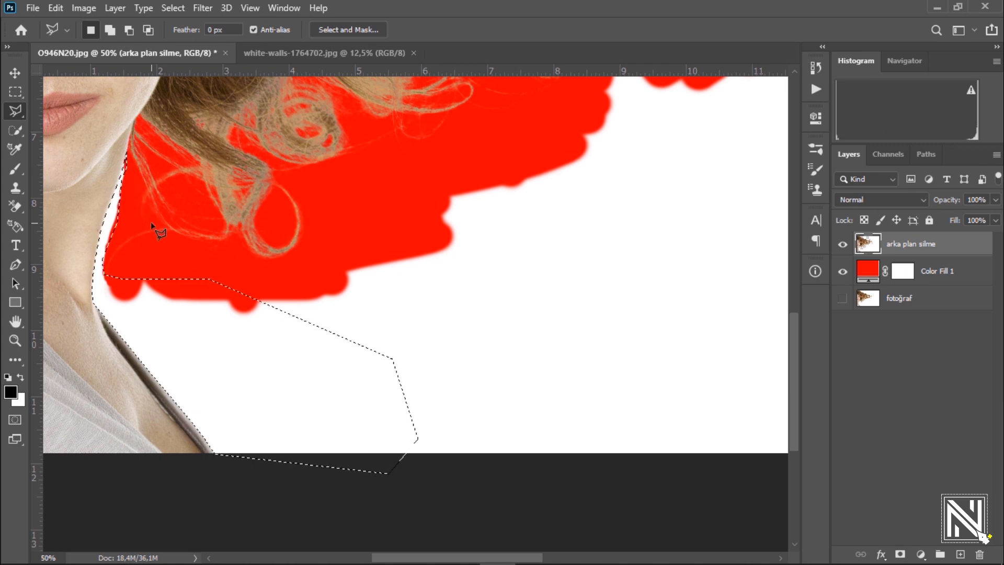
Step: Feather the selection by 0,5 pixels, delete the white inside it and deselect
right_click(139, 307)
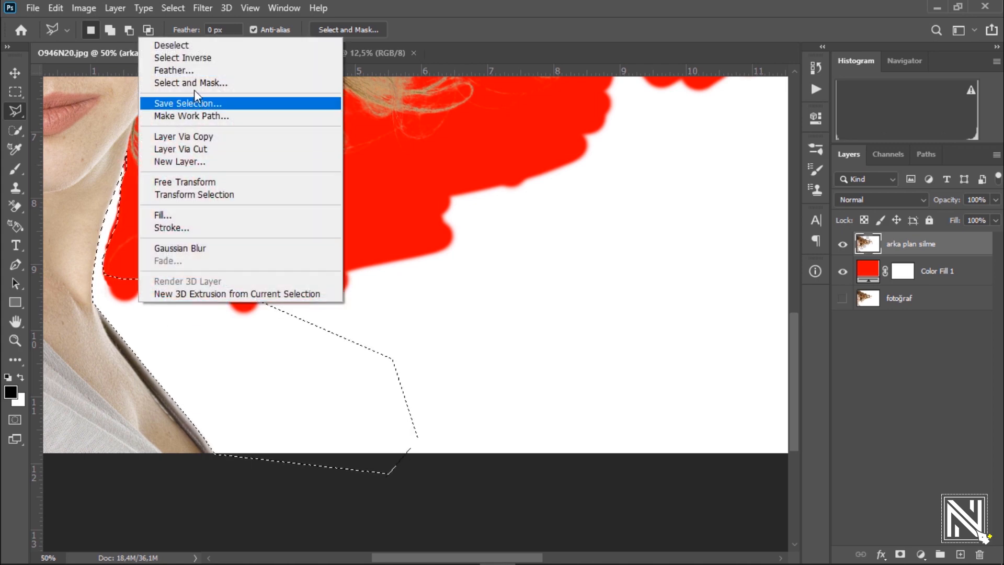
click(172, 70)
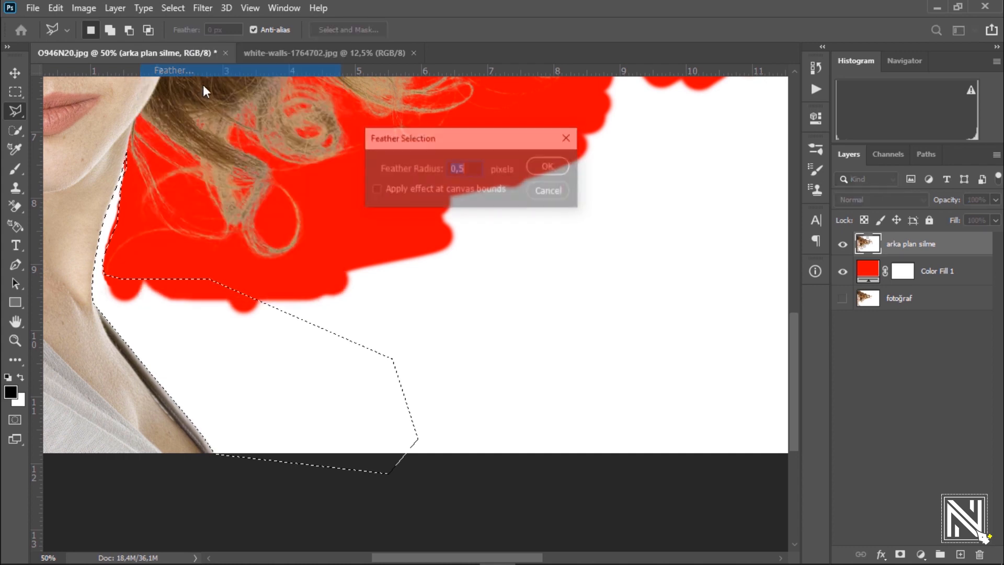
click(546, 163)
key(Delete)
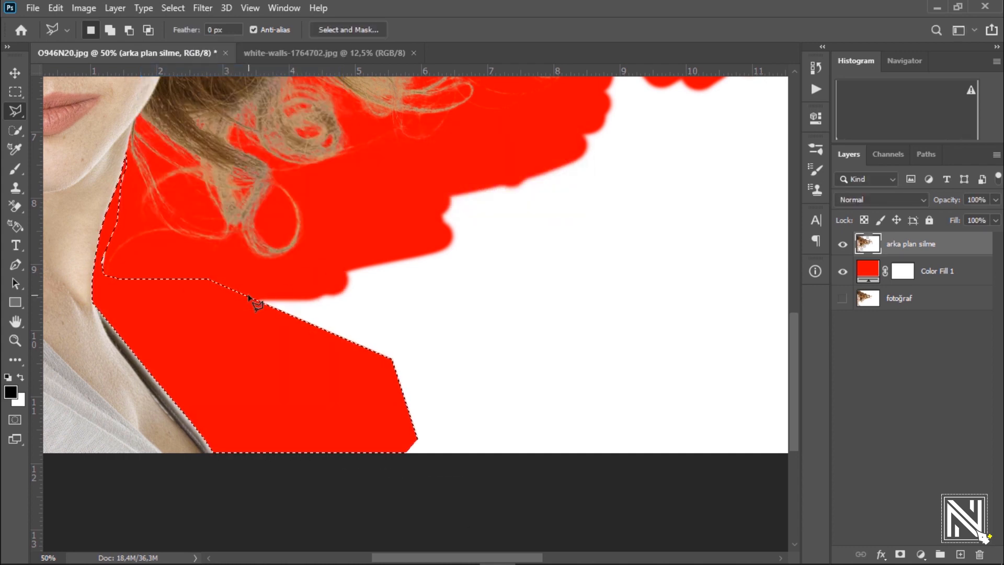
key(ctrl+d)
Step: Erase the leftover white slivers beside the neck with the regular Eraser tool at 21 px
drag(99, 210, 179, 175)
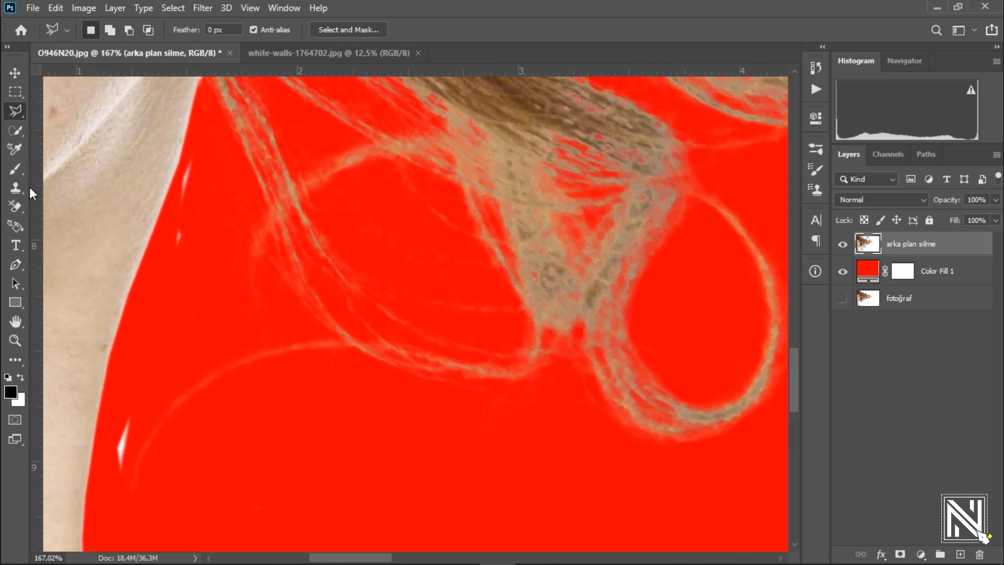
click(17, 205)
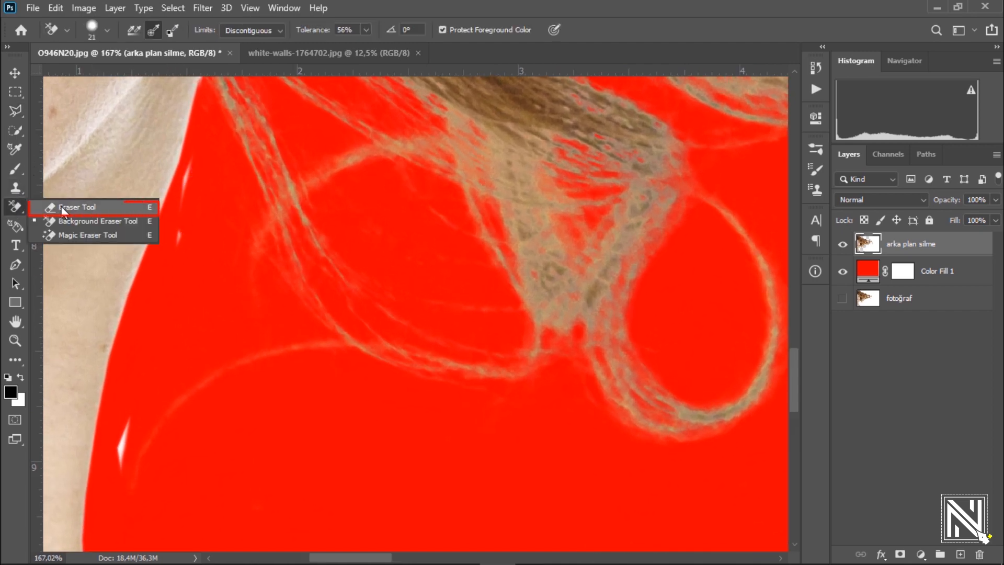
click(62, 210)
right_click(192, 241)
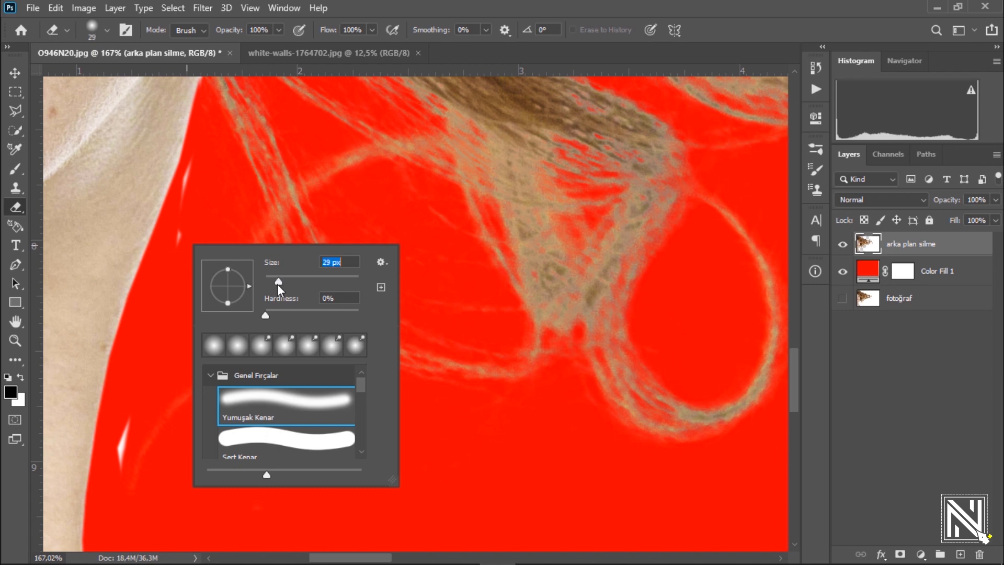
drag(184, 196, 190, 166)
drag(125, 414, 120, 474)
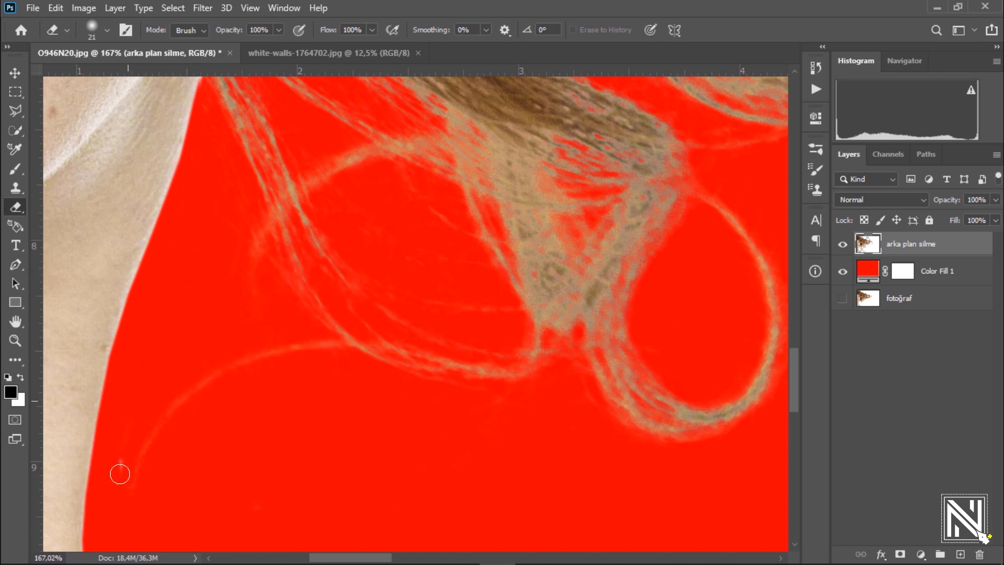
Step: Select all the remaining white background outside the hair with the Polygonal Lasso, then delete it and deselect
scroll(139, 405, down, 6)
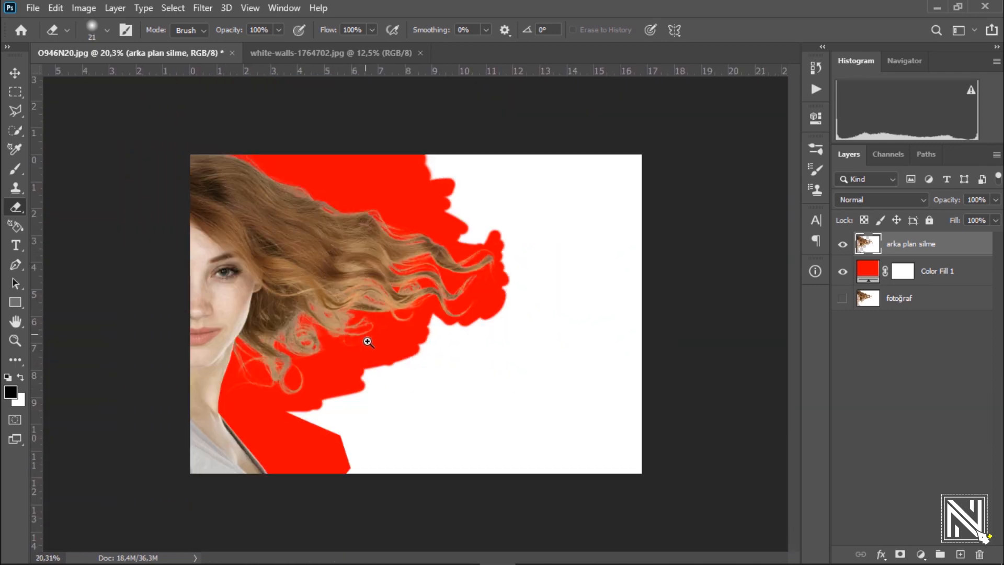
scroll(395, 365, up, 2)
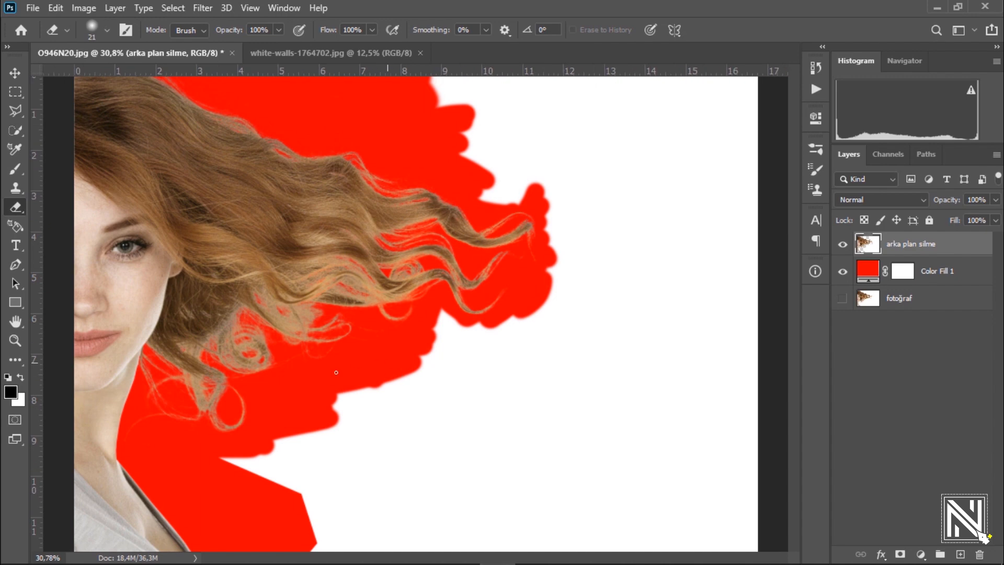
click(15, 110)
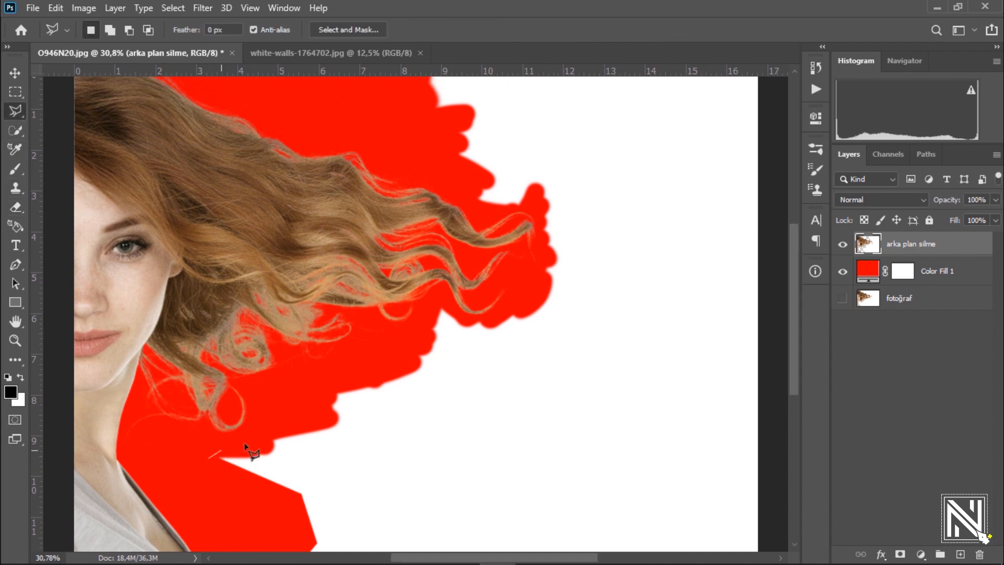
click(292, 417)
click(362, 365)
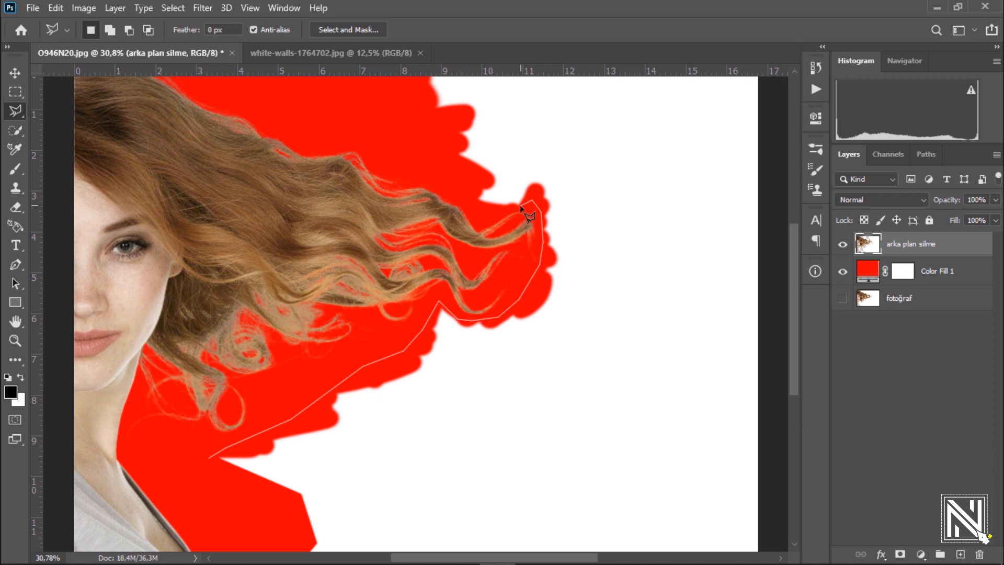
click(478, 199)
scroll(407, 122, up, 2)
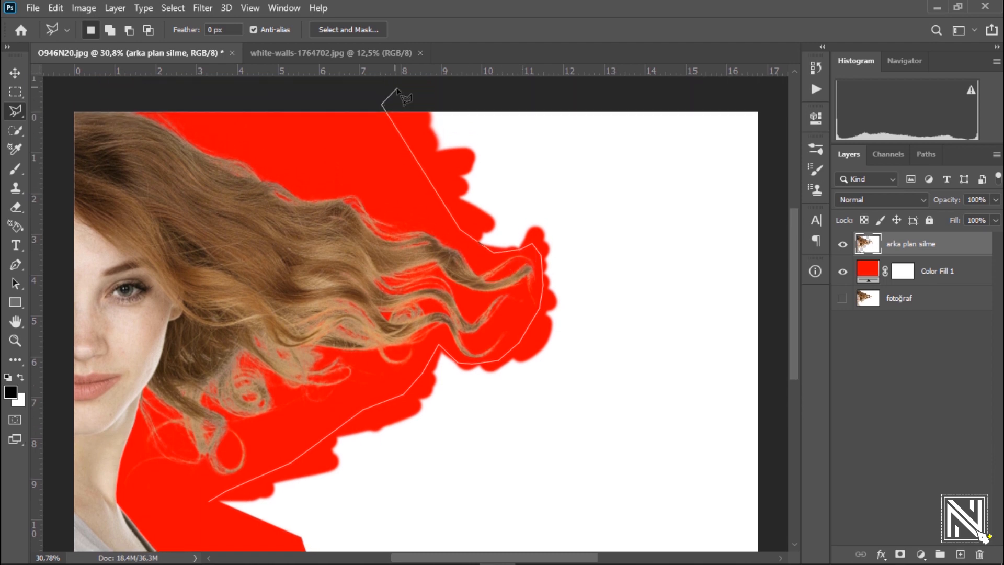
click(382, 104)
click(455, 92)
click(779, 95)
drag(754, 274, 632, 133)
click(710, 330)
click(693, 458)
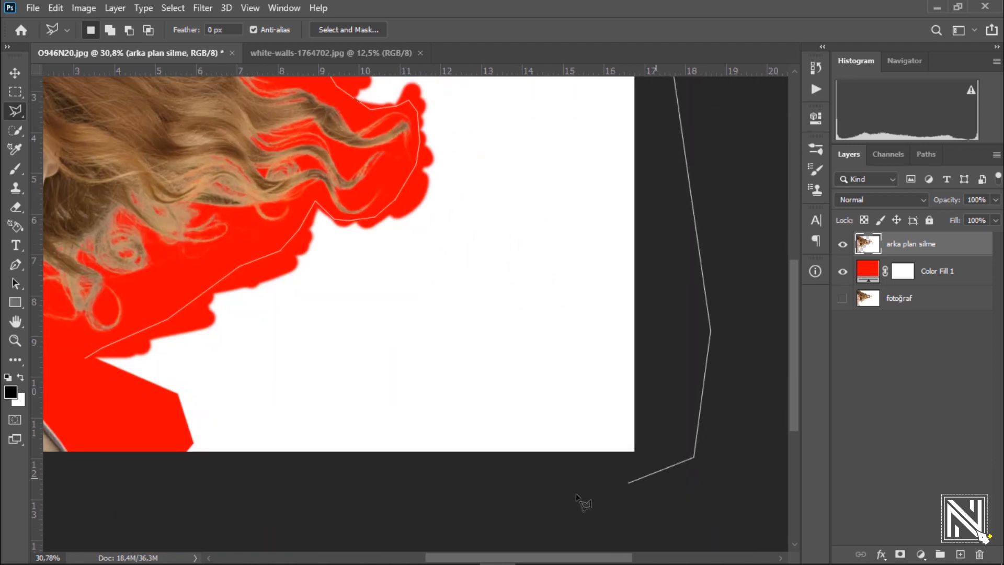
click(442, 512)
click(192, 494)
double_click(104, 428)
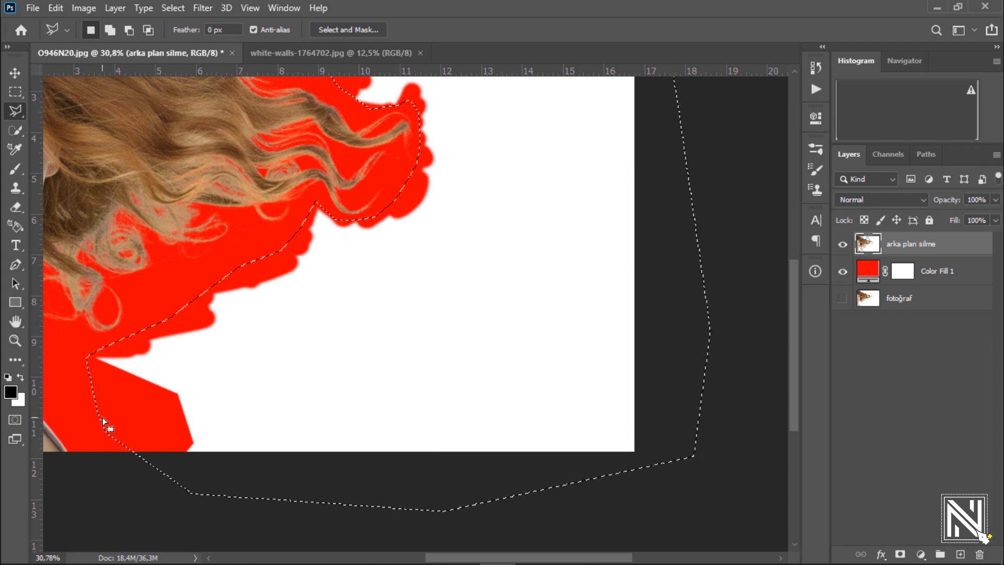
key(Delete)
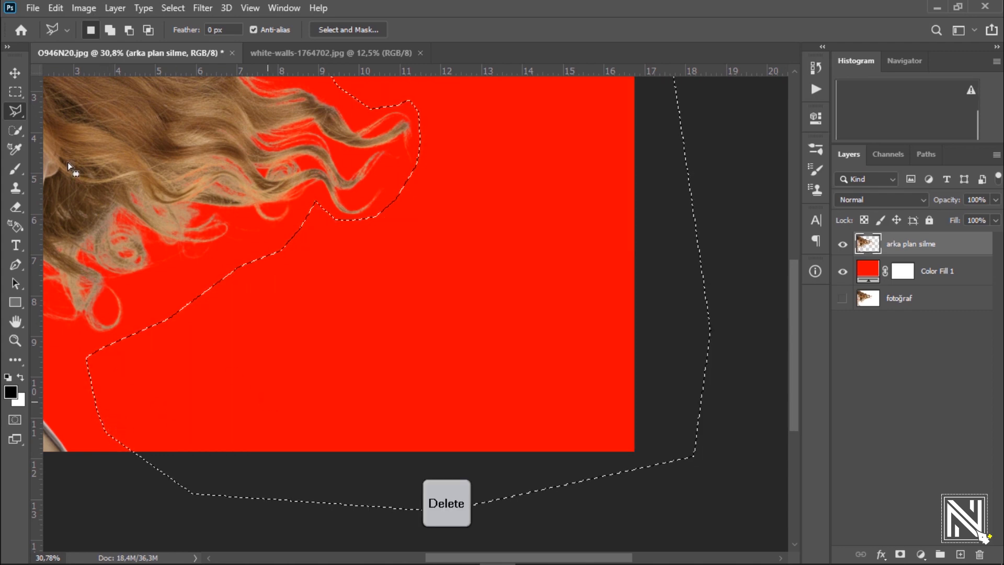
click(14, 73)
key(ctrl+d)
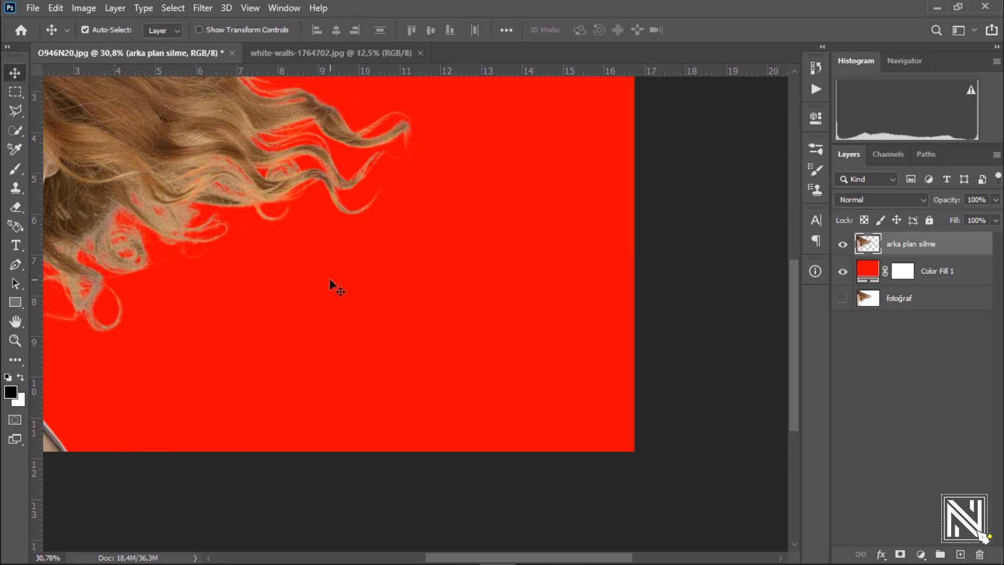
Step: Hide the red Color Fill 1 layer and inspect the edges of the cut-out hair against transparency
drag(405, 207, 356, 218)
drag(364, 307, 398, 326)
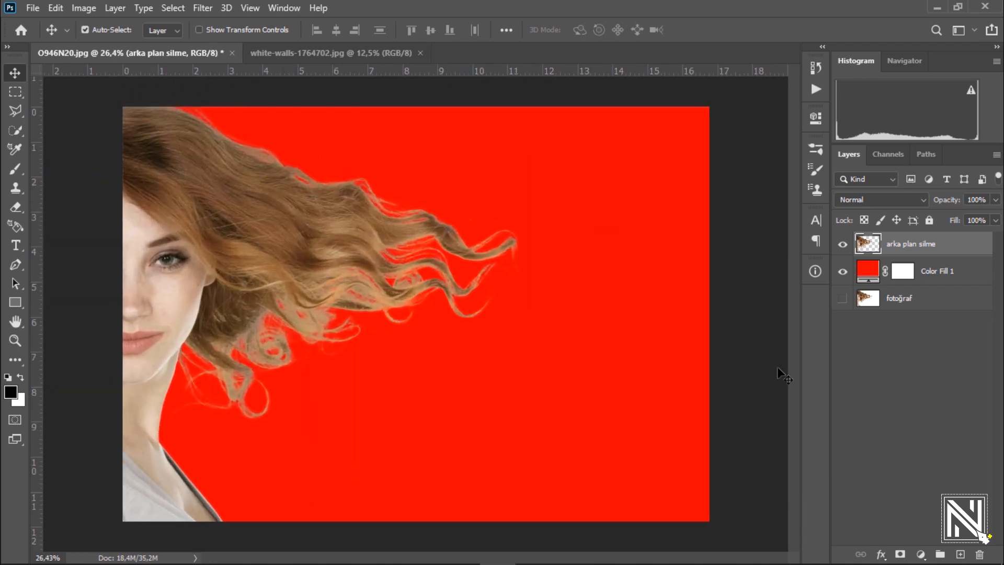
click(923, 282)
click(842, 271)
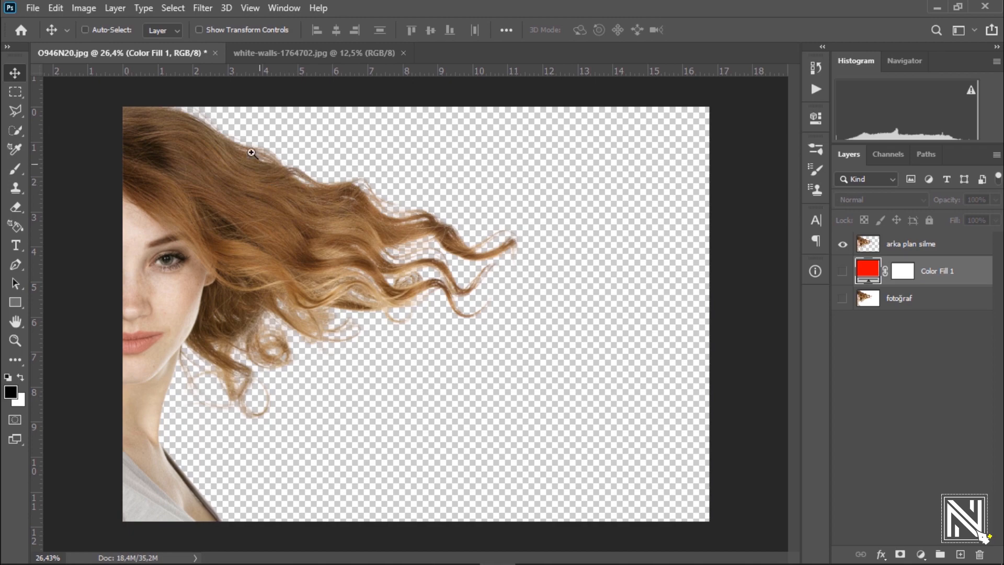
drag(263, 167, 303, 209)
drag(502, 264, 250, 181)
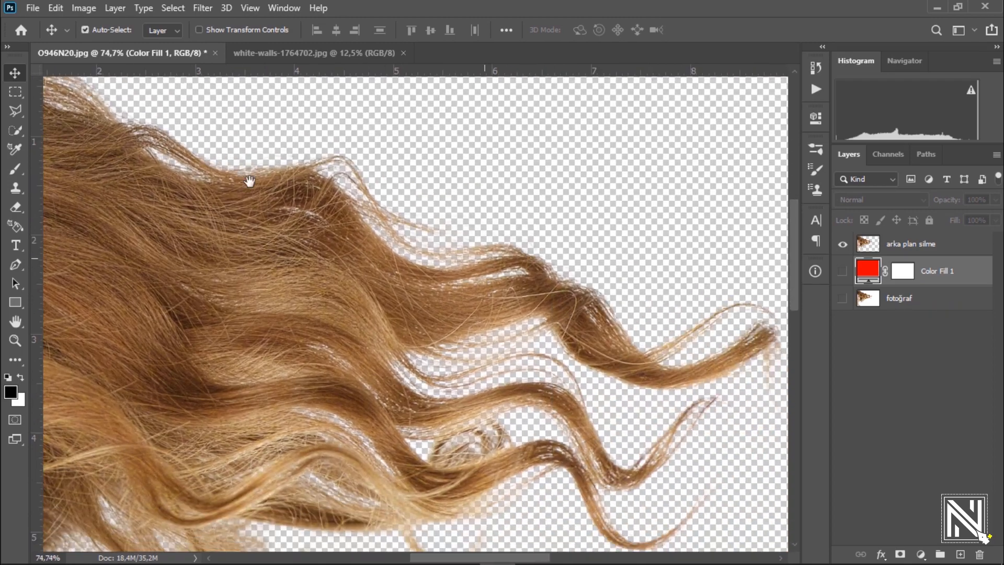
mouse_move(356, 261)
mouse_down()
mouse_move(198, 183)
mouse_move(251, 149)
mouse_up()
drag(189, 180, 321, 130)
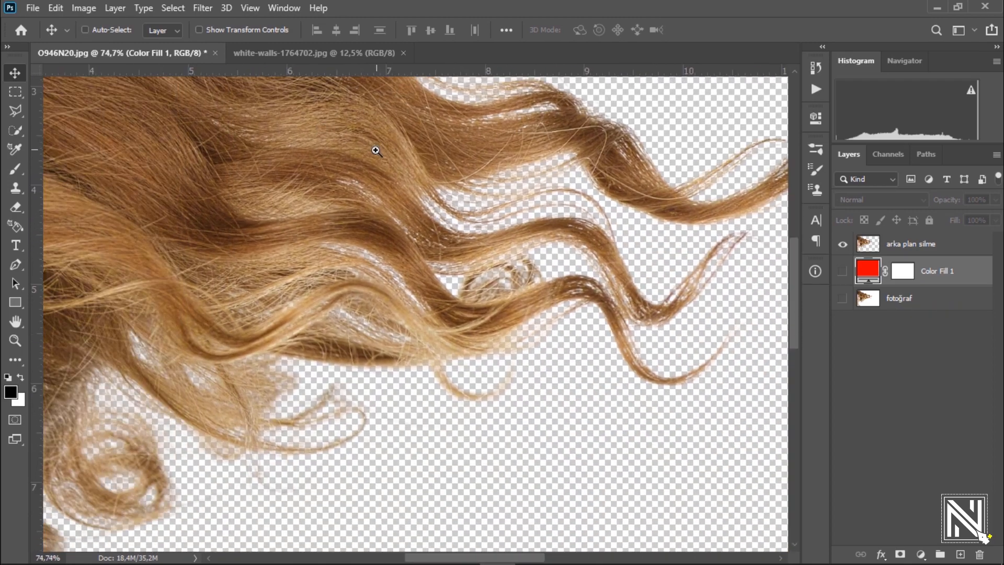
drag(375, 150, 301, 192)
click(304, 192)
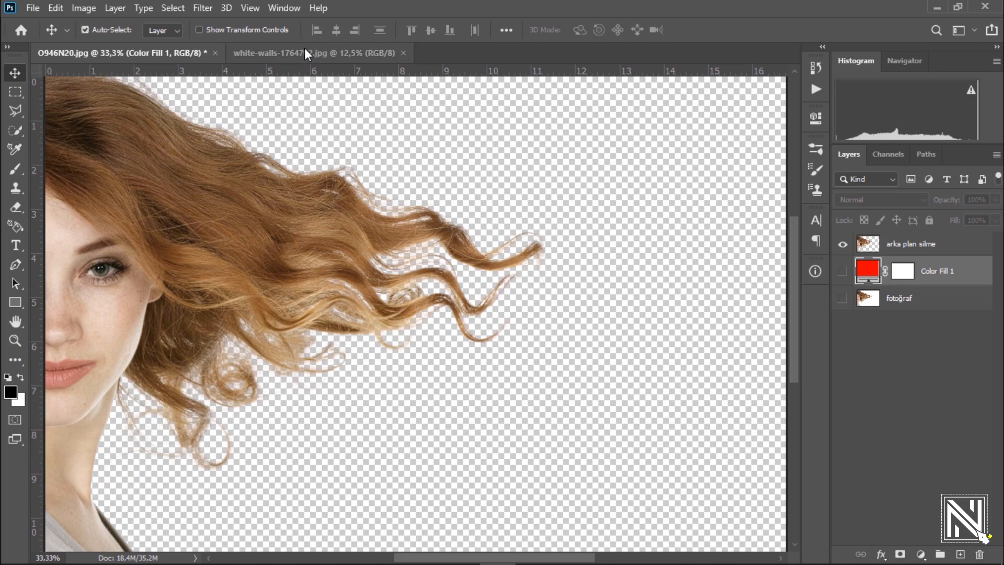
Step: Bring the wall image from white-walls-1764702.jpg into the O946N20.jpg portrait document, beneath the arka plan silme layer
click(304, 50)
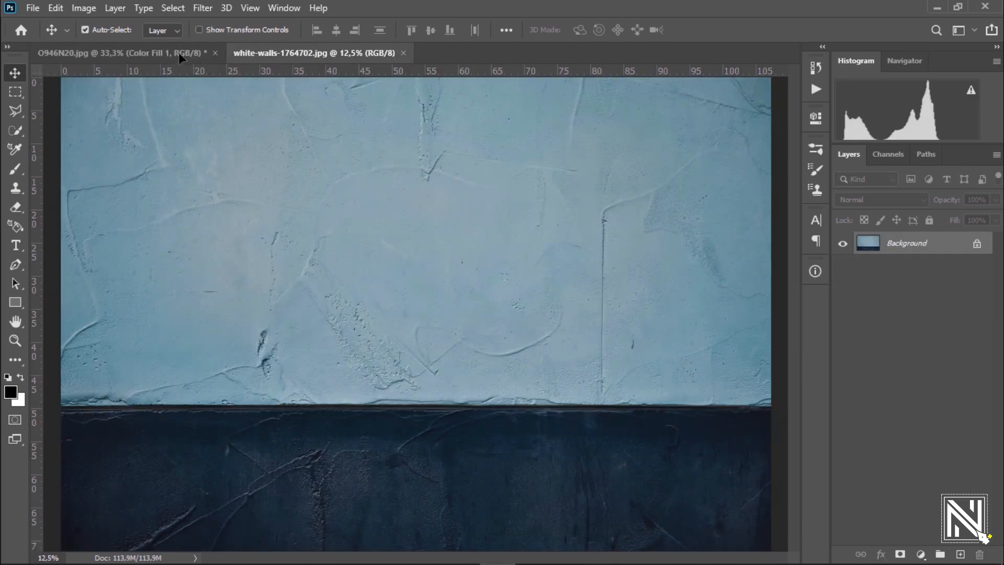
drag(179, 57, 375, 243)
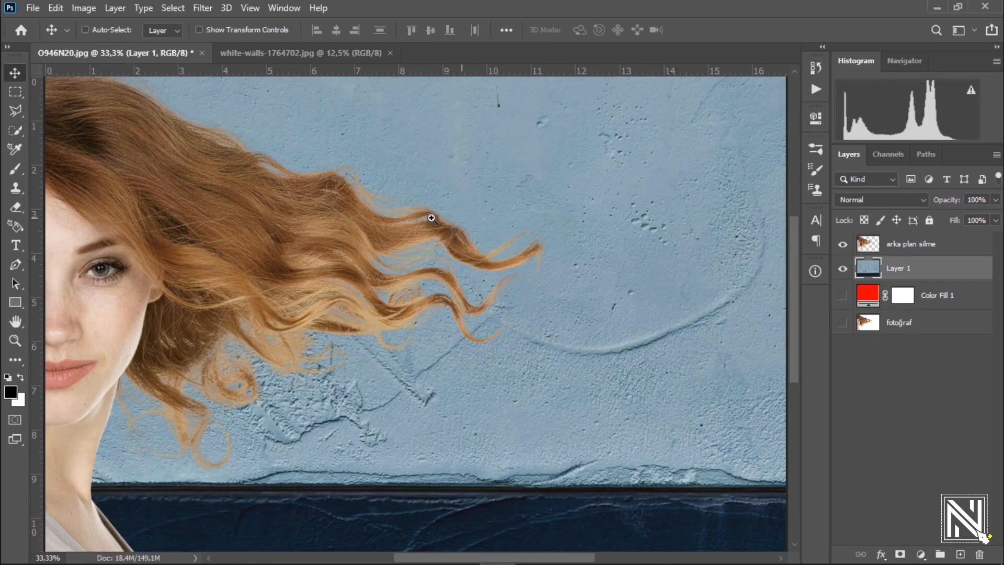
drag(431, 218, 421, 217)
Step: Scale down the wall layer with Free Transform and reposition it to fill the canvas behind the woman
key(ctrl+t)
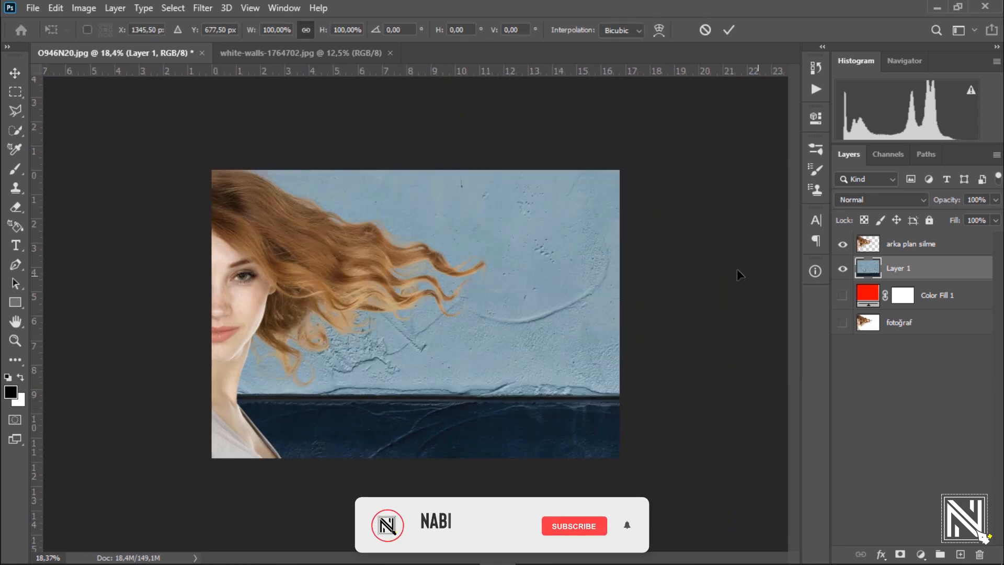
drag(466, 255, 452, 255)
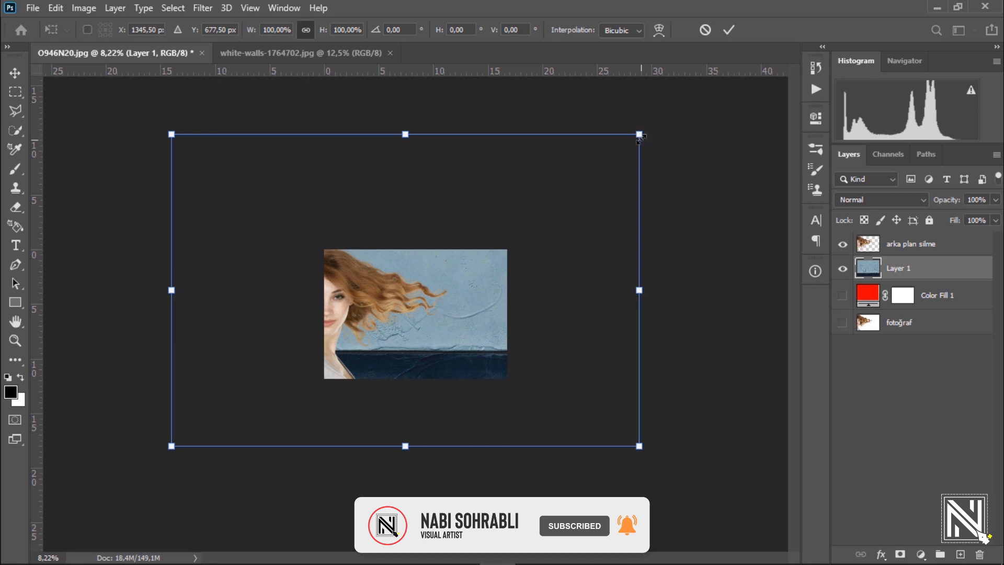
drag(640, 137, 501, 231)
drag(469, 257, 497, 244)
key(Return)
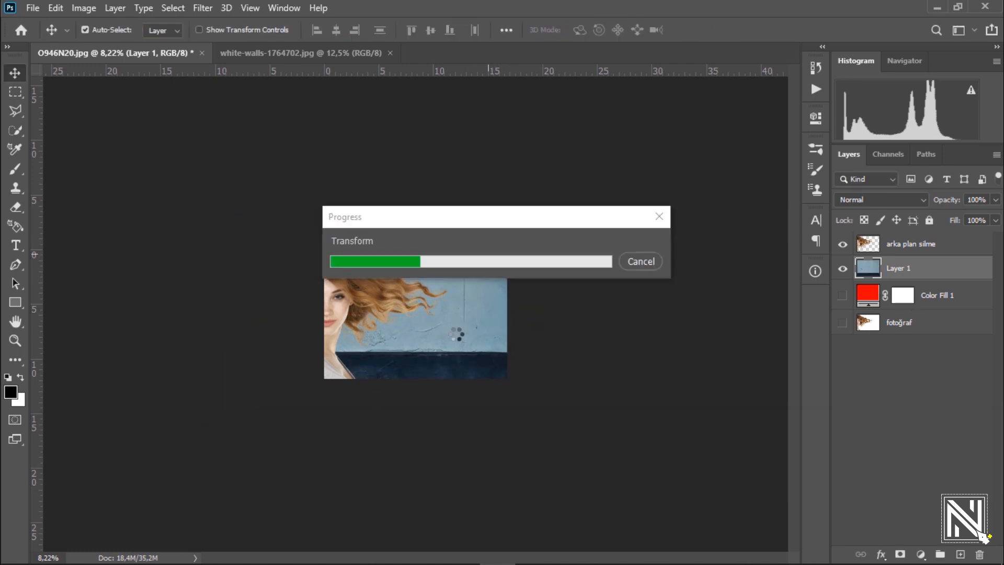
key(ctrl+space)
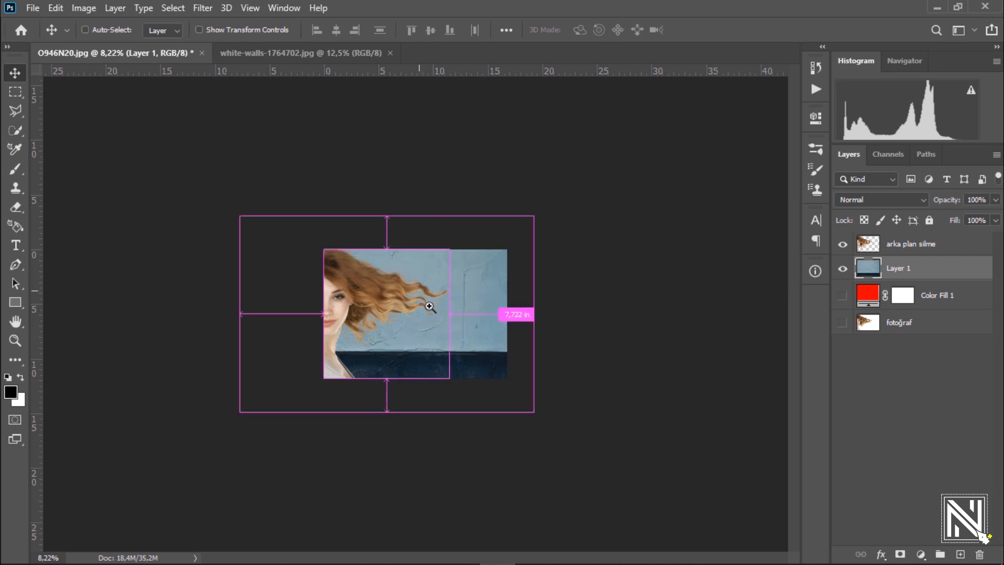
drag(426, 304, 484, 349)
key(ctrl+space)
drag(349, 229, 345, 229)
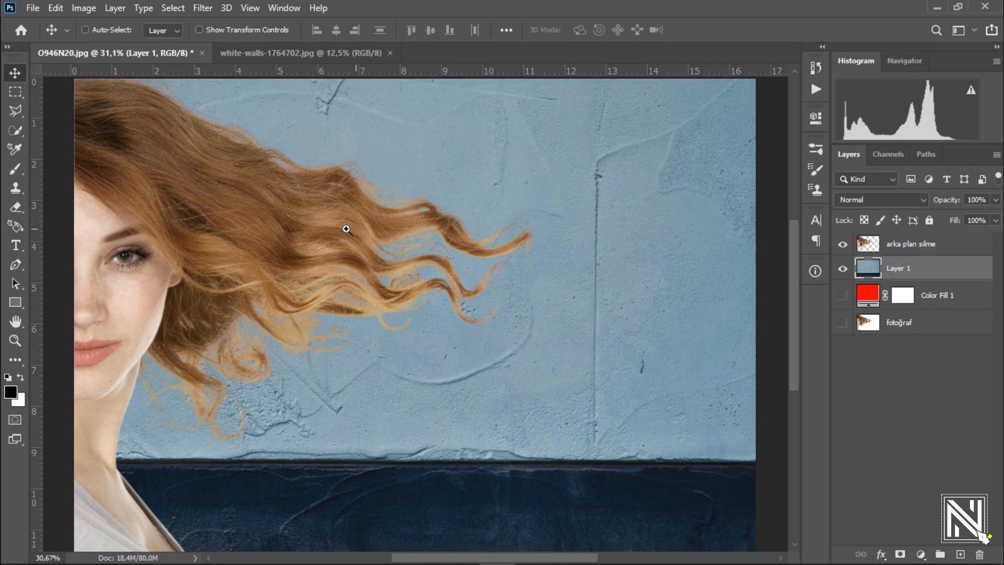